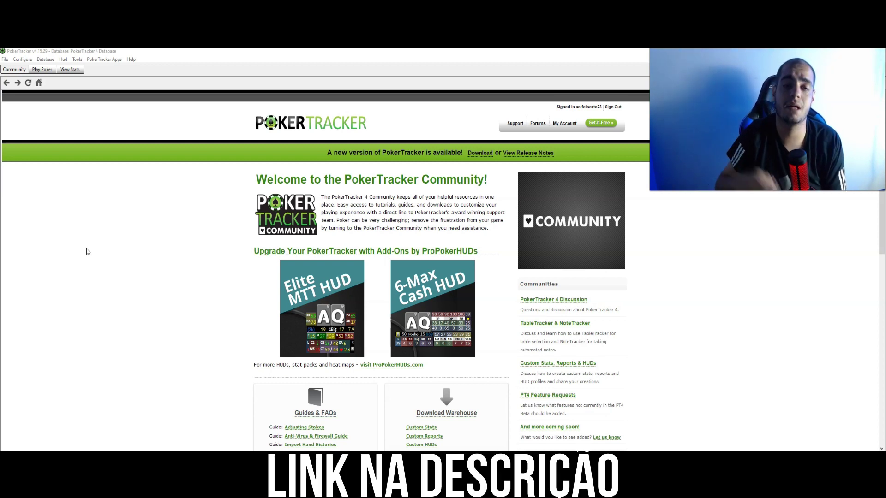
# Step: Open the HUD profile editor and display the existing profile Tournament - CPH - M1
pyautogui.click(79, 232)
pyautogui.click(42, 54)
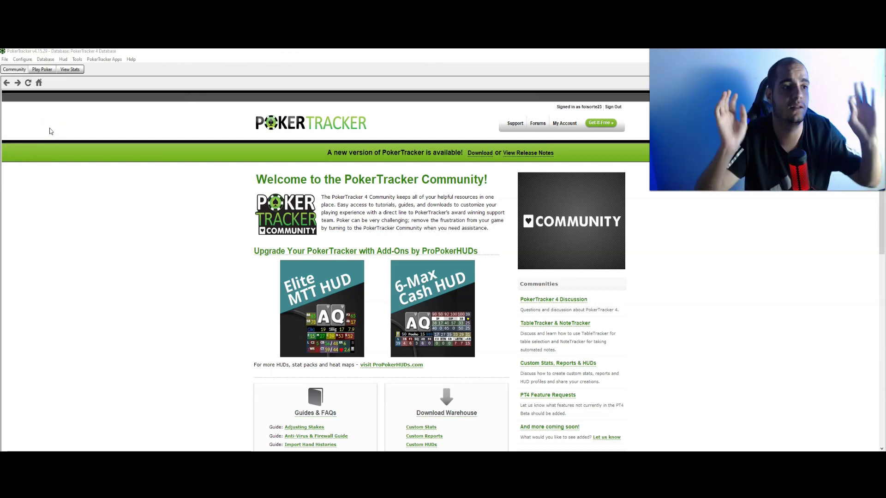
pyautogui.click(63, 59)
pyautogui.click(71, 69)
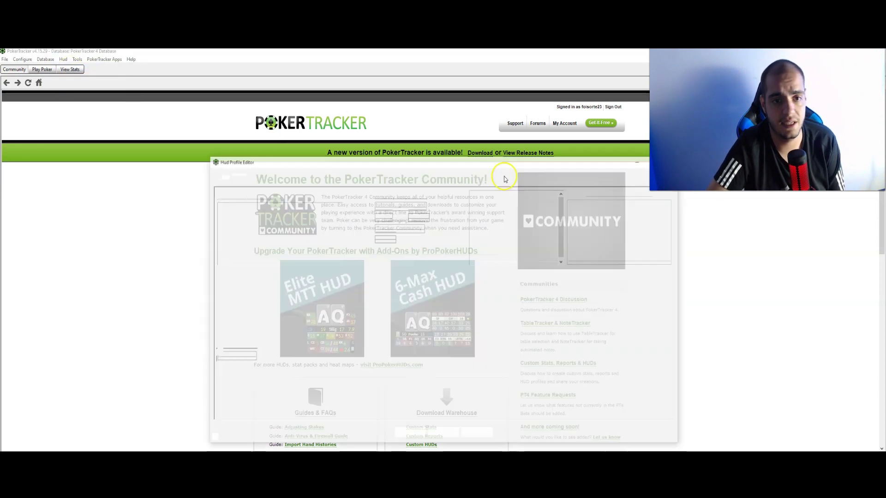
pyautogui.moveTo(535, 159); pyautogui.dragTo(539, 110)
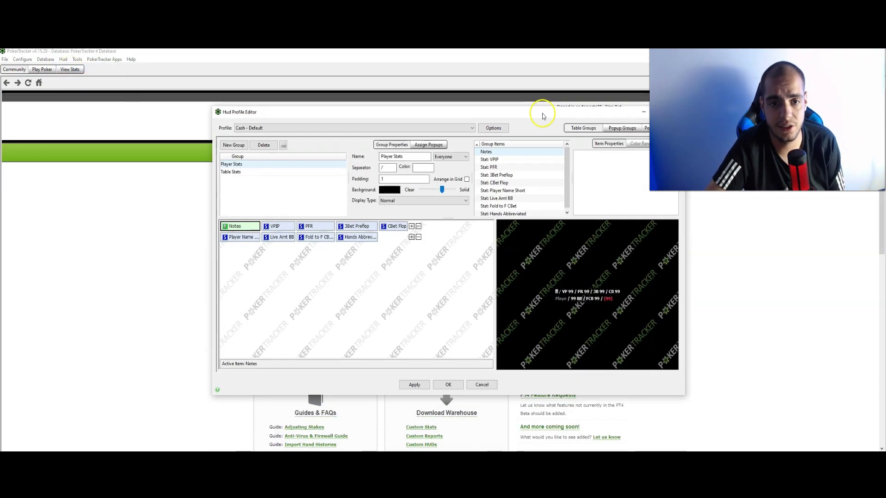
pyautogui.click(471, 128)
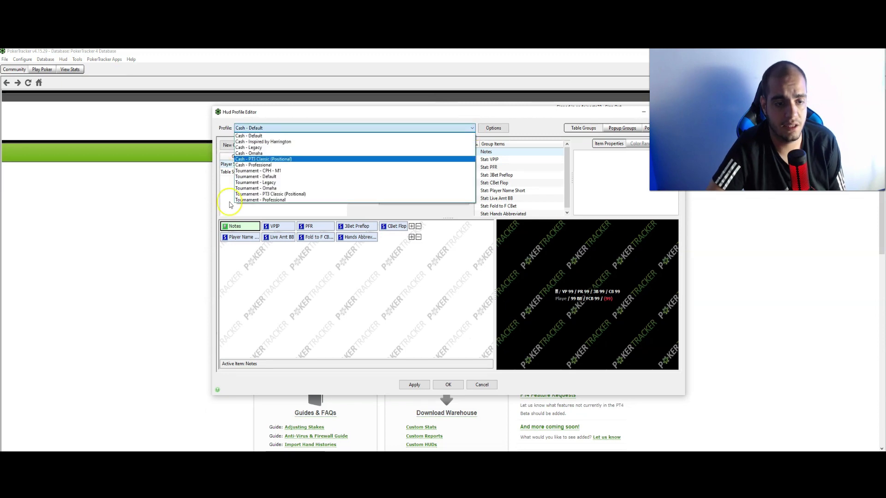
pyautogui.click(274, 171)
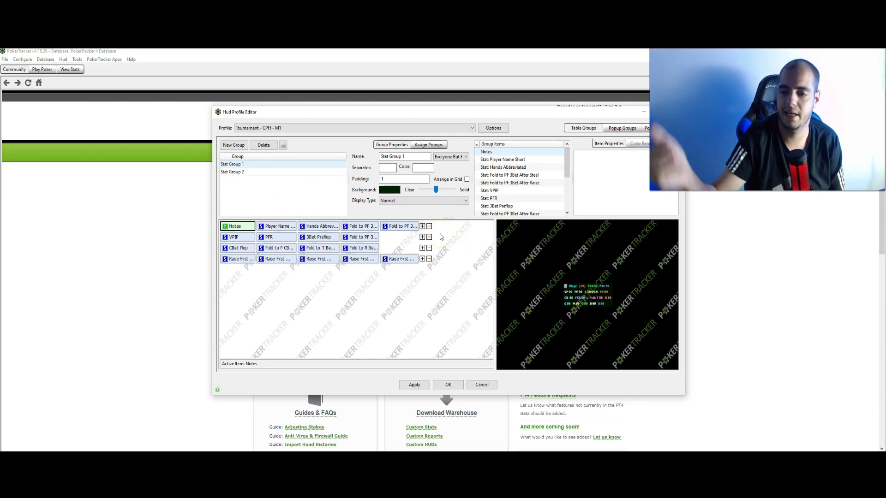
# Step: Create a new tournament HUD profile named "Teste para o YT"
pyautogui.click(494, 129)
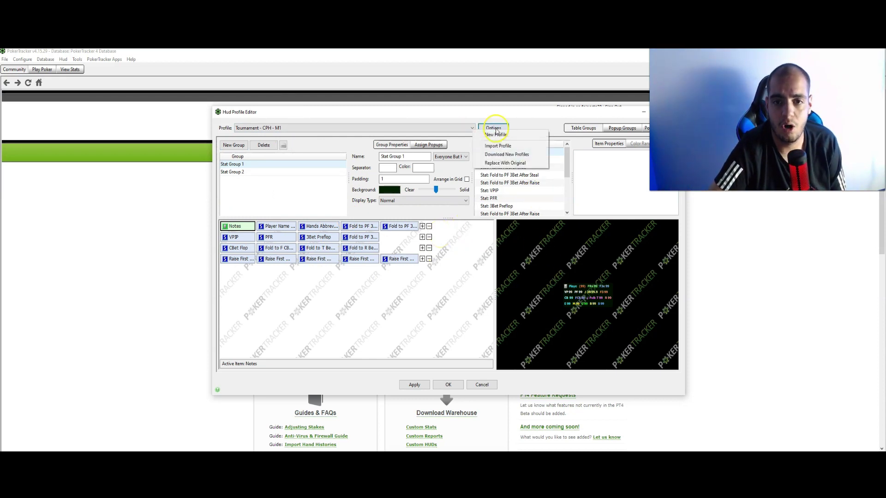
pyautogui.click(496, 134)
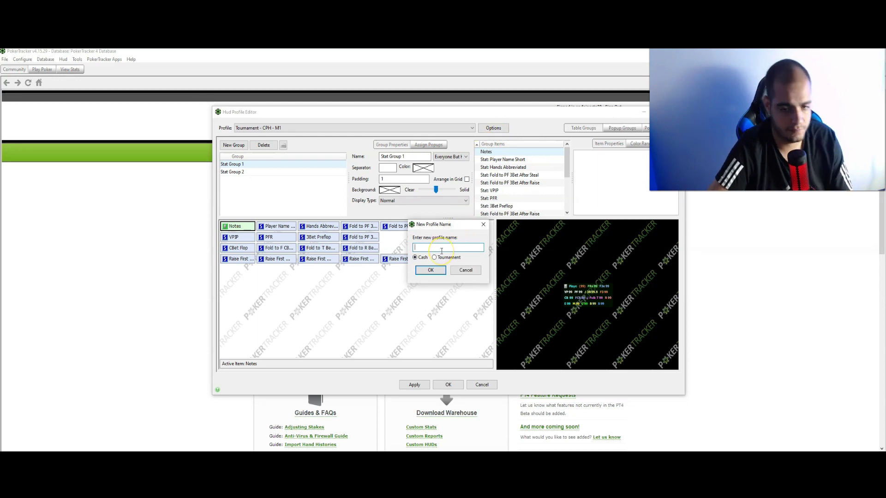
pyautogui.write('Teste para o YT')
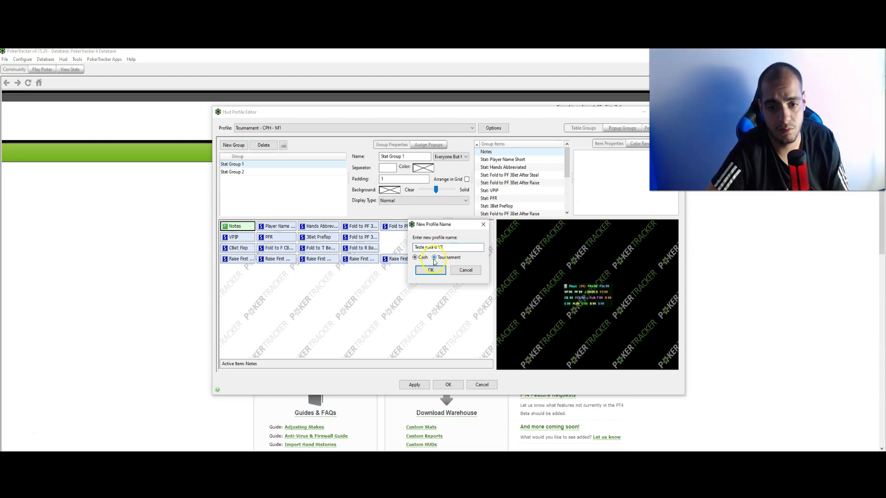
pyautogui.click(430, 270)
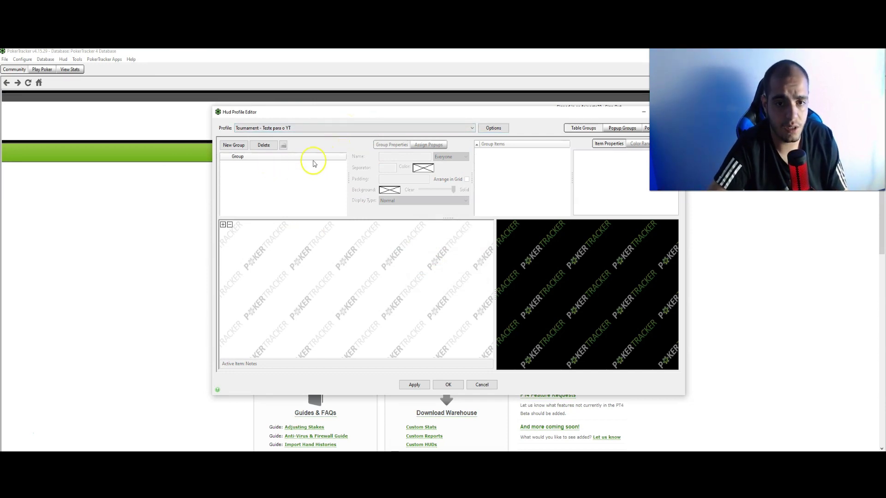
# Step: Add a stat group to the new profile, name it "Stats principais" and set its separator to "|"
pyautogui.click(234, 145)
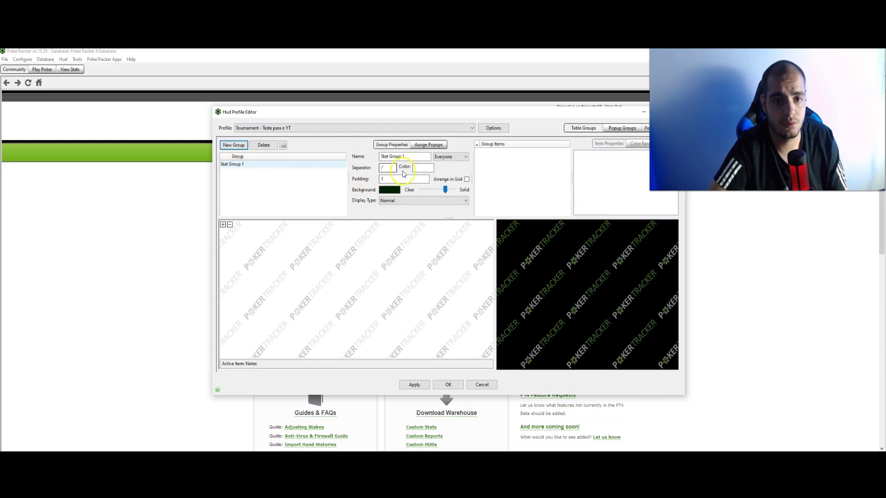
pyautogui.moveTo(404, 157); pyautogui.dragTo(359, 160)
pyautogui.write('Sta')
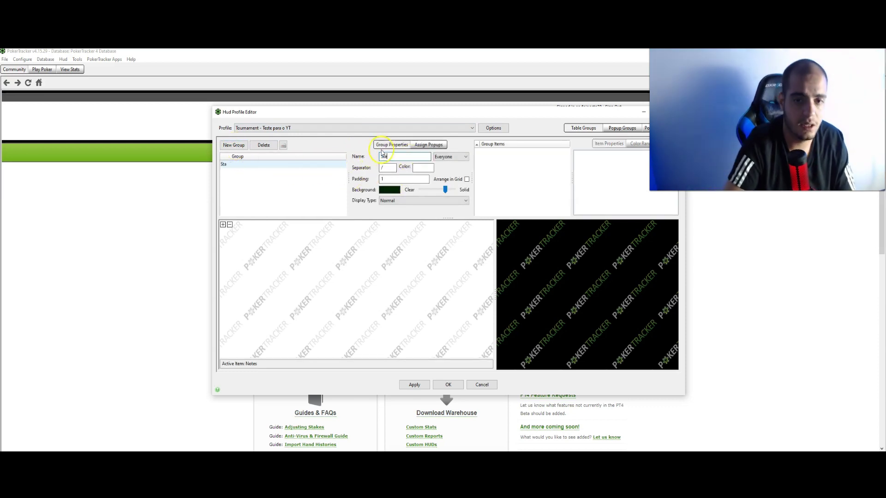
pyautogui.write('ts principais')
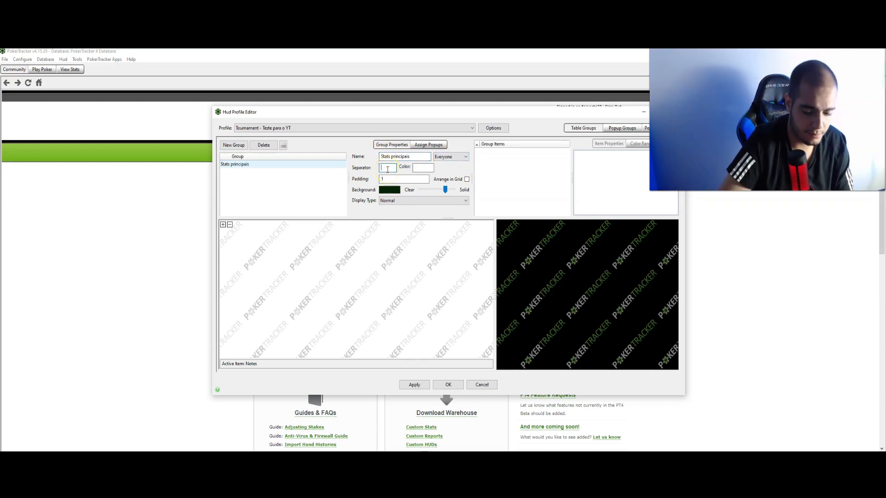
# Step: Check the separator colour options without changing them and set the group's display type to Lower Opacity Until Mouse Over
pyautogui.click(422, 168)
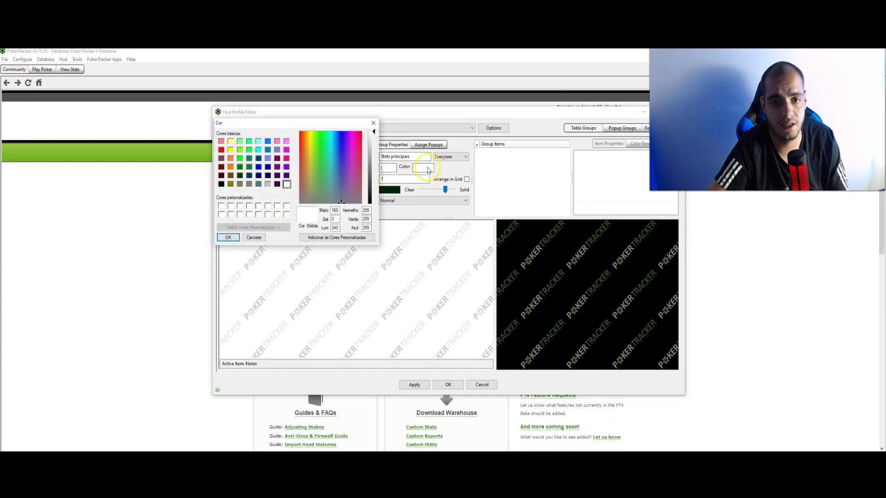
pyautogui.click(374, 122)
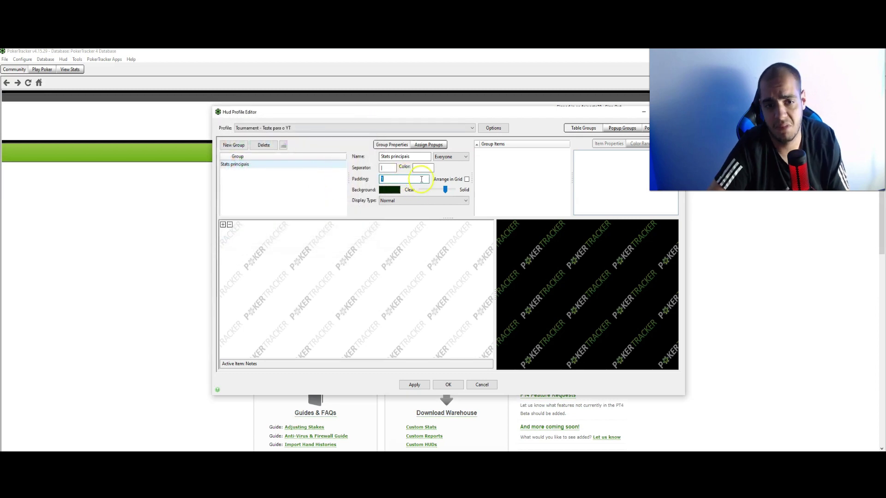
pyautogui.click(423, 201)
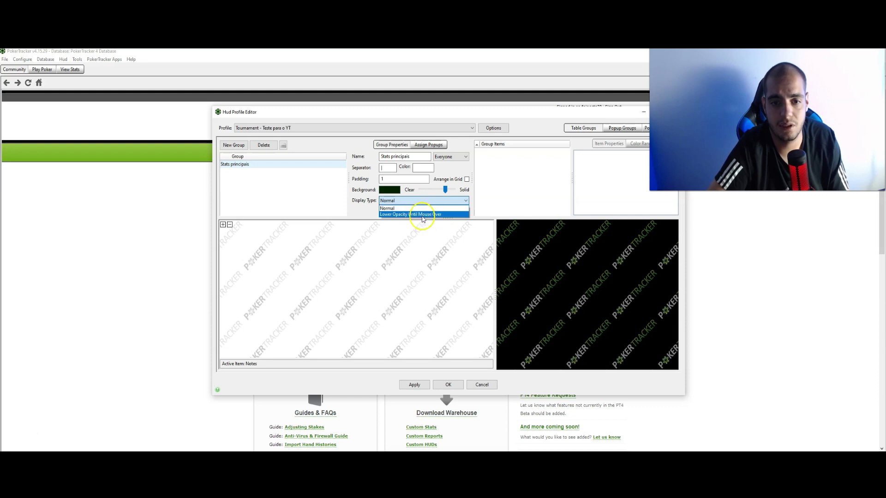
pyautogui.click(410, 214)
# Step: Add the VPIP statistic as the first item of the Stats principais group
pyautogui.click(223, 225)
pyautogui.click(233, 228)
pyautogui.write('vpip')
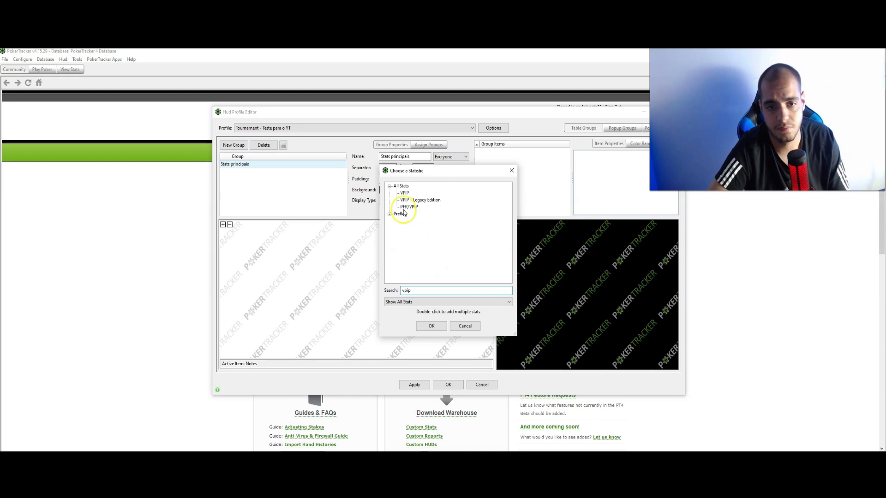
pyautogui.click(404, 193)
pyautogui.doubleClick(404, 192)
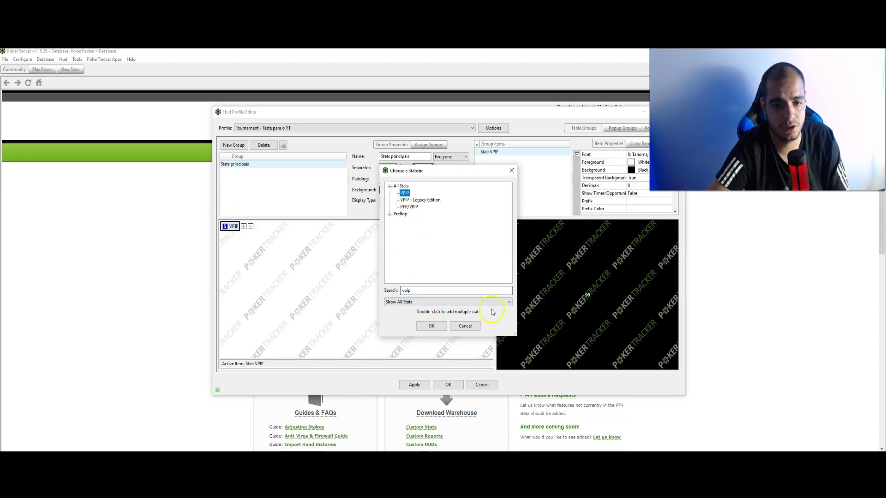
pyautogui.click(431, 326)
# Step: Add the PFR statistic after VPIP on the group's first line
pyautogui.click(244, 226)
pyautogui.click(278, 235)
pyautogui.write('PFR')
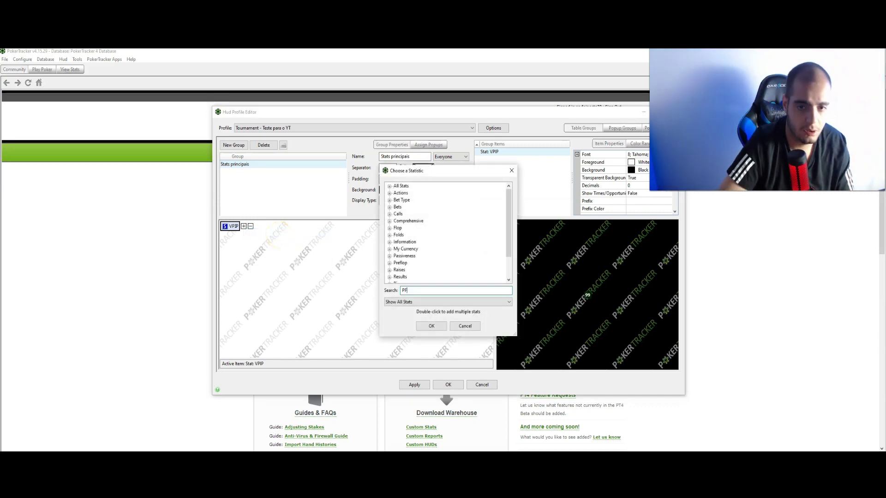
pyautogui.doubleClick(405, 193)
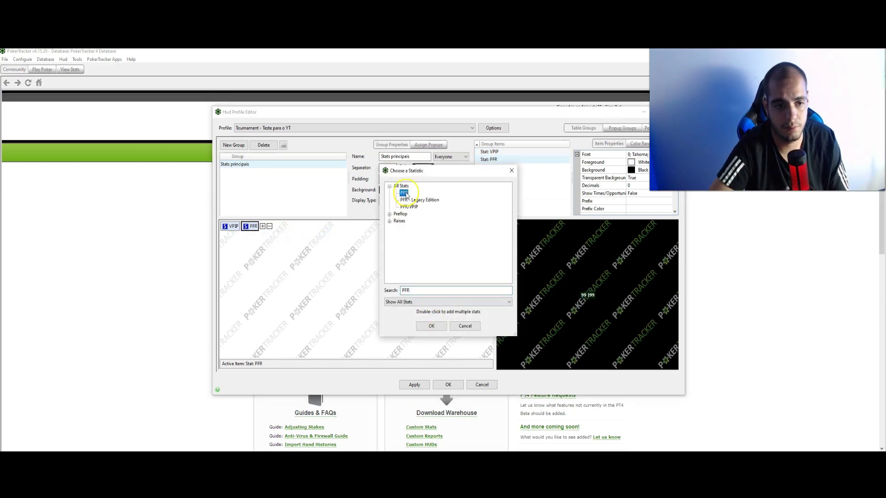
pyautogui.click(445, 327)
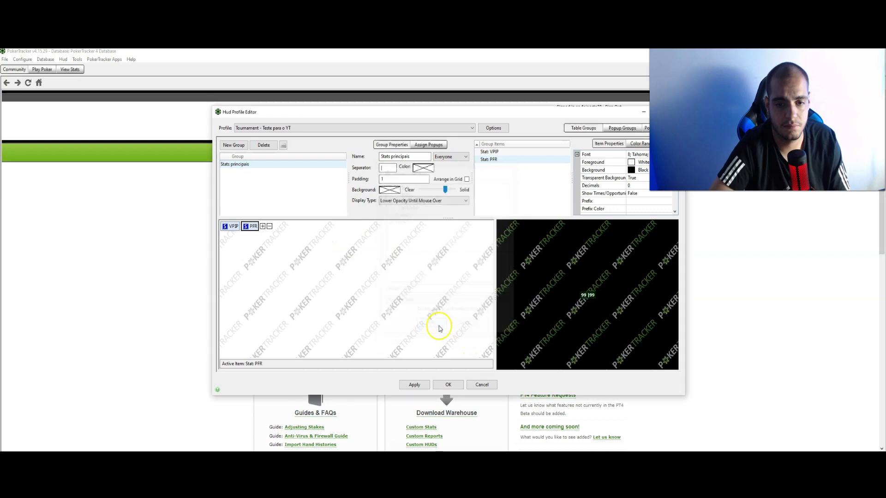
# Step: Search the statistics for "3bet" and add 3Bet Preflop after PFR on the first line
pyautogui.click(263, 226)
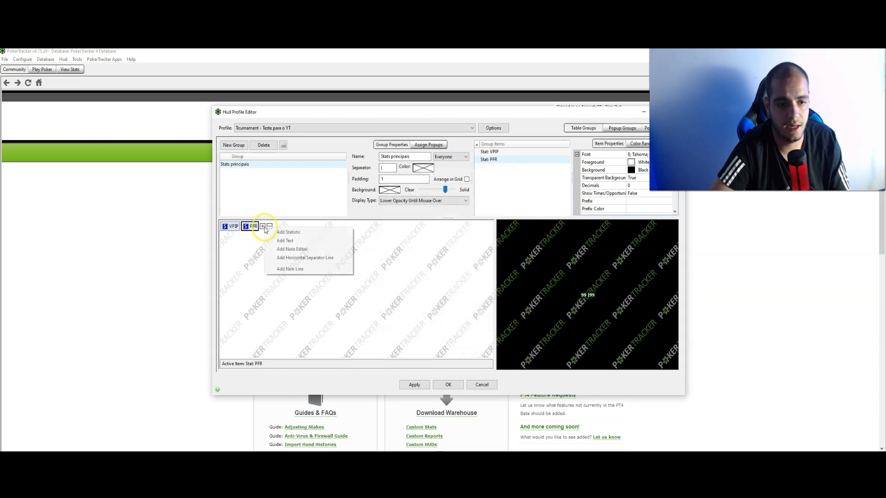
pyautogui.click(326, 232)
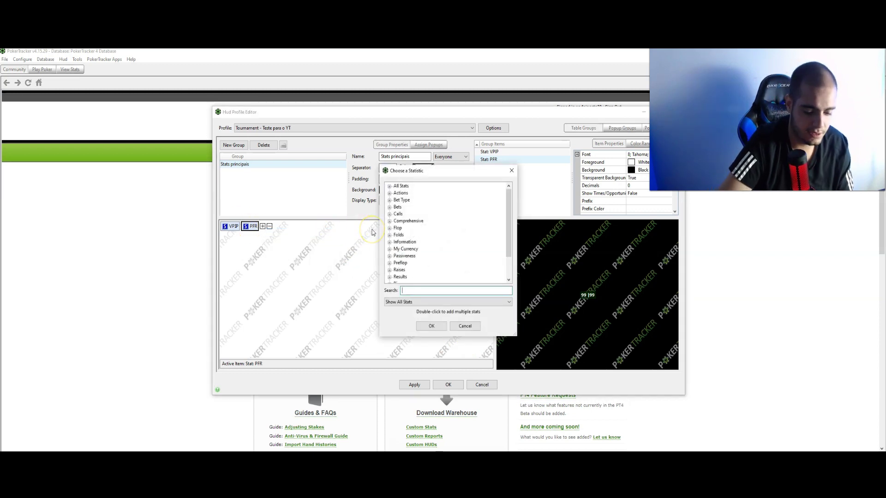
pyautogui.write('#b')
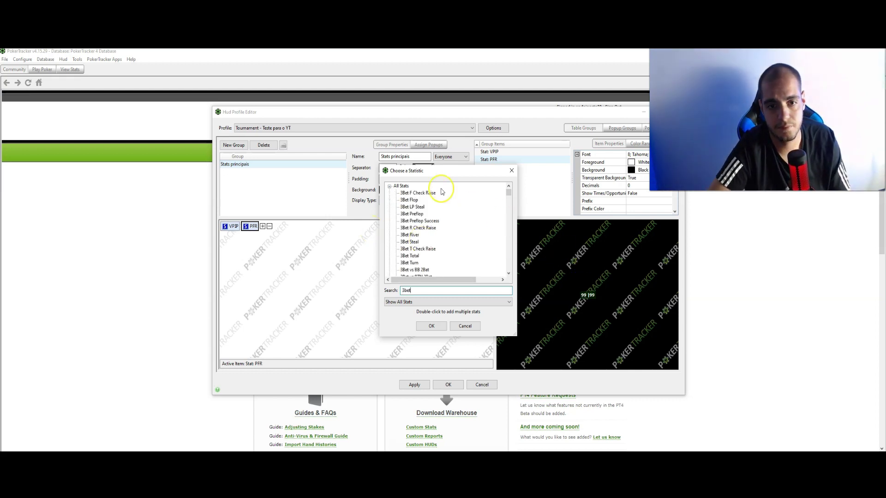
pyautogui.scroll(-10, 446, 216)
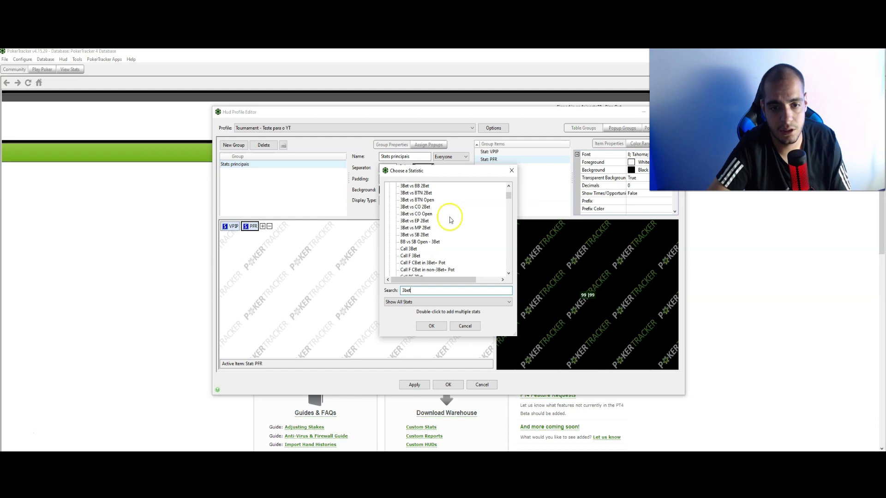
pyautogui.scroll(10, 471, 258)
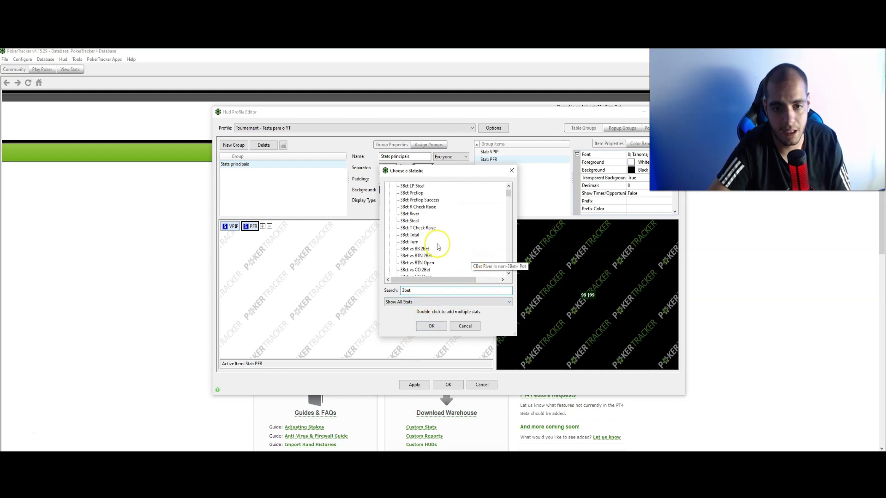
pyautogui.scroll(1, 509, 193)
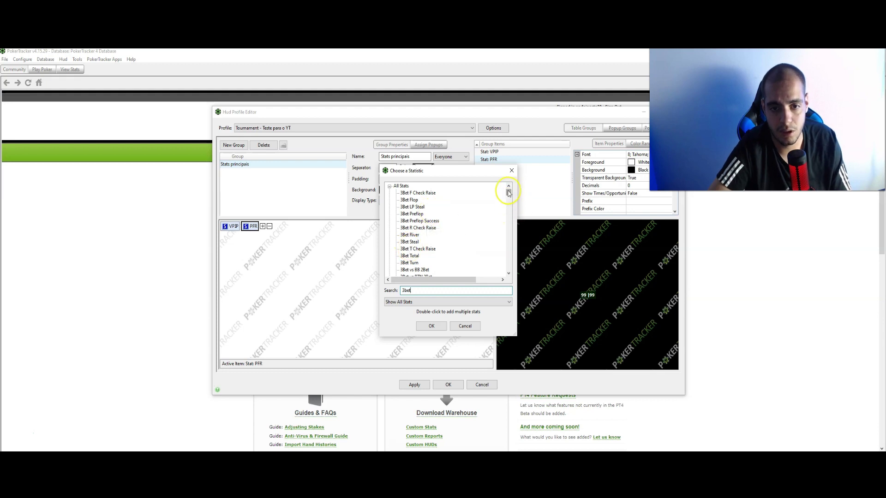
pyautogui.doubleClick(411, 214)
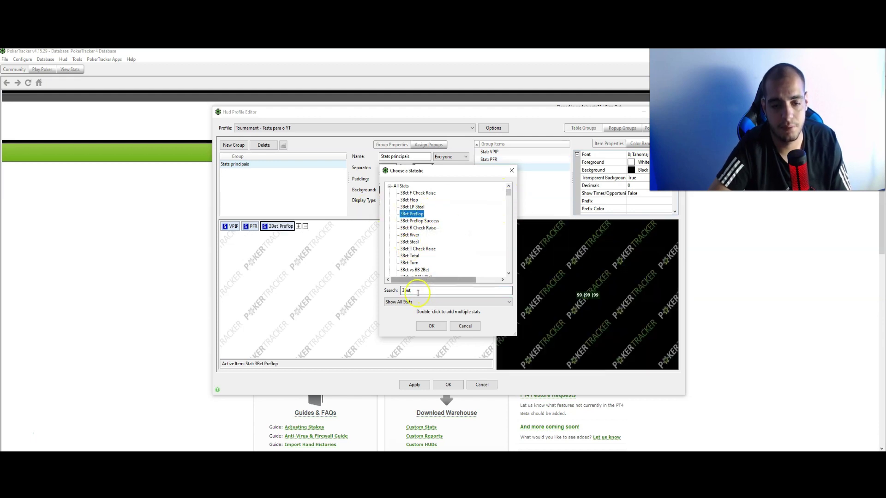
pyautogui.click(431, 326)
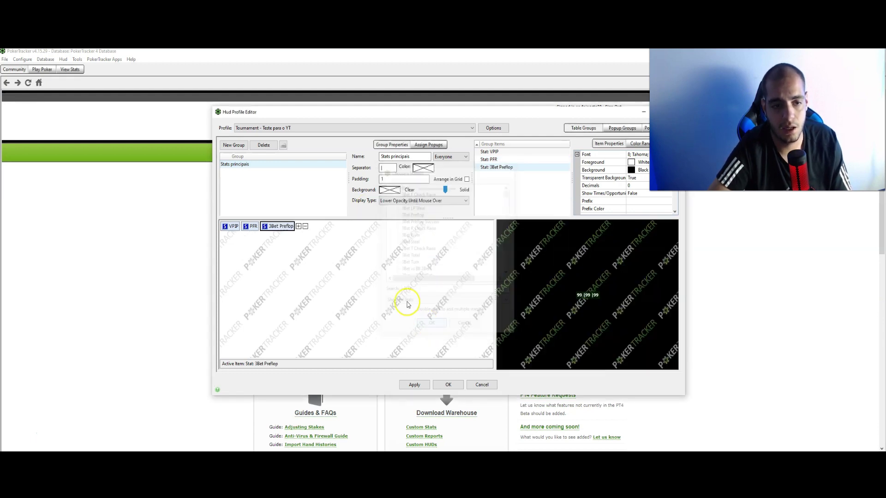
# Step: Add a second line to the stat group and place the CBet Flop statistic on it
pyautogui.click(298, 227)
pyautogui.click(381, 269)
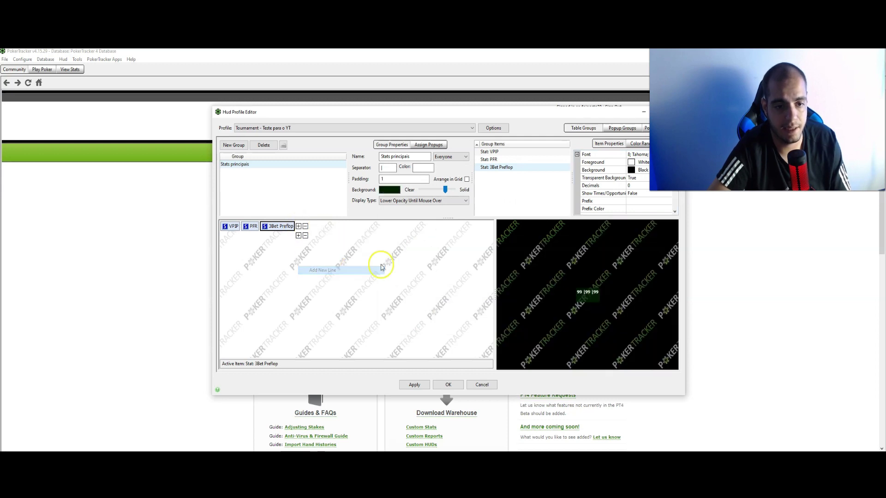
pyautogui.click(298, 236)
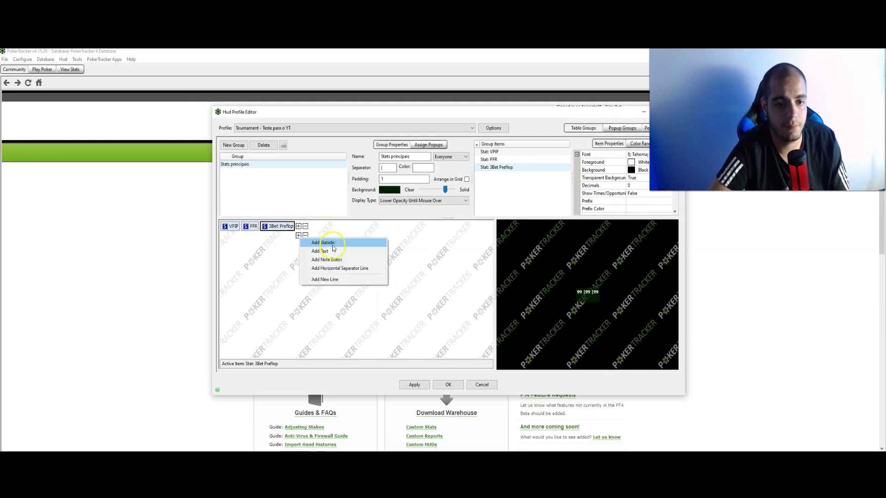
pyautogui.click(332, 244)
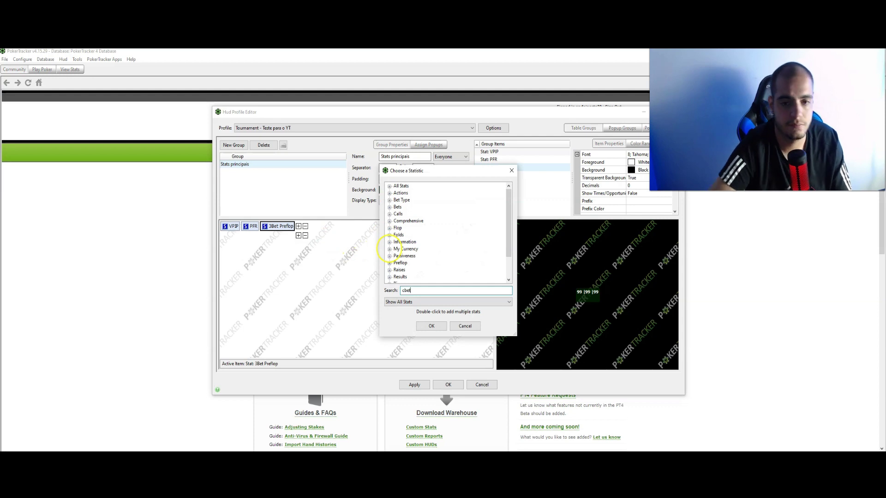
pyautogui.doubleClick(409, 193)
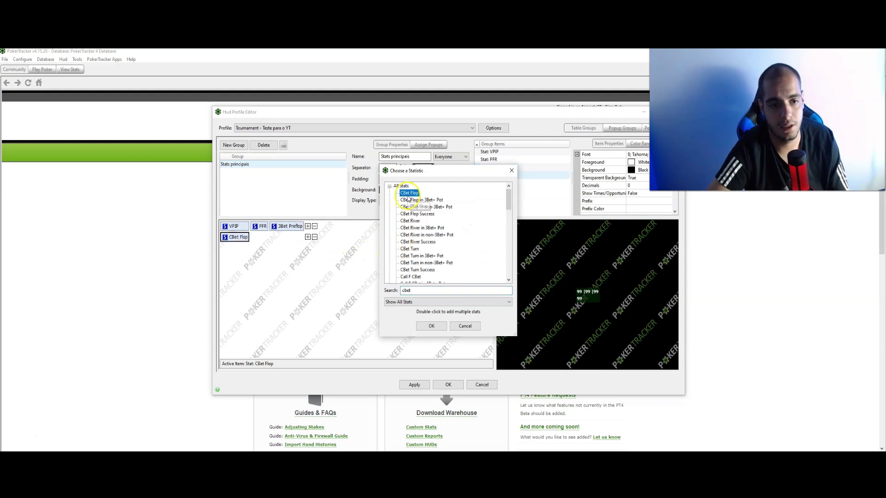
pyautogui.click(464, 327)
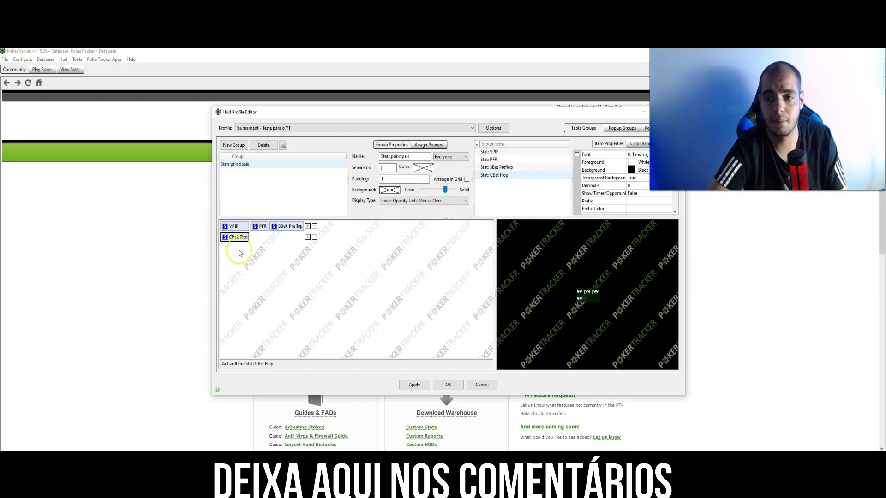
# Step: Add a red color range from 0 to 15 to the VPIP statistic
pyautogui.click(233, 226)
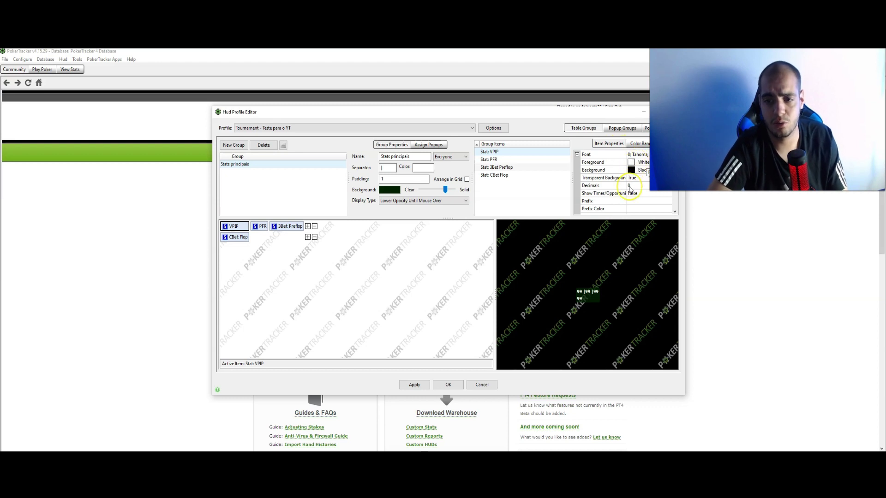
pyautogui.scroll(-1, 625, 193)
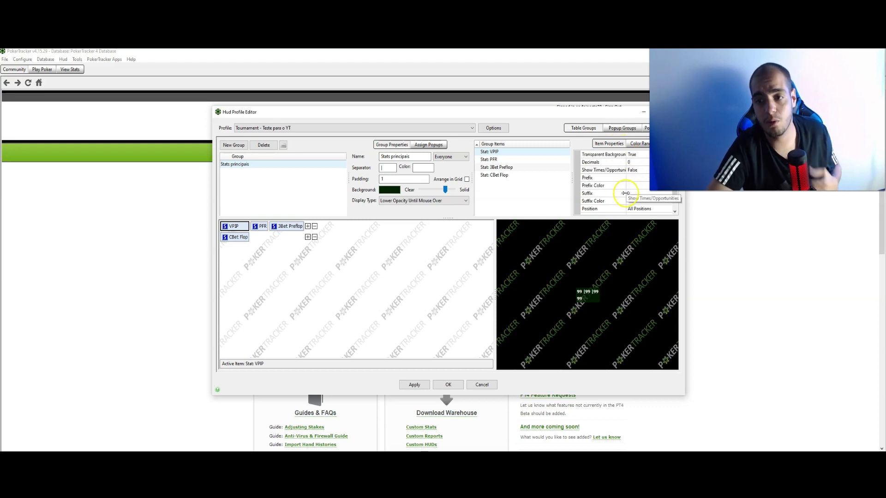
pyautogui.click(637, 144)
pyautogui.doubleClick(645, 165)
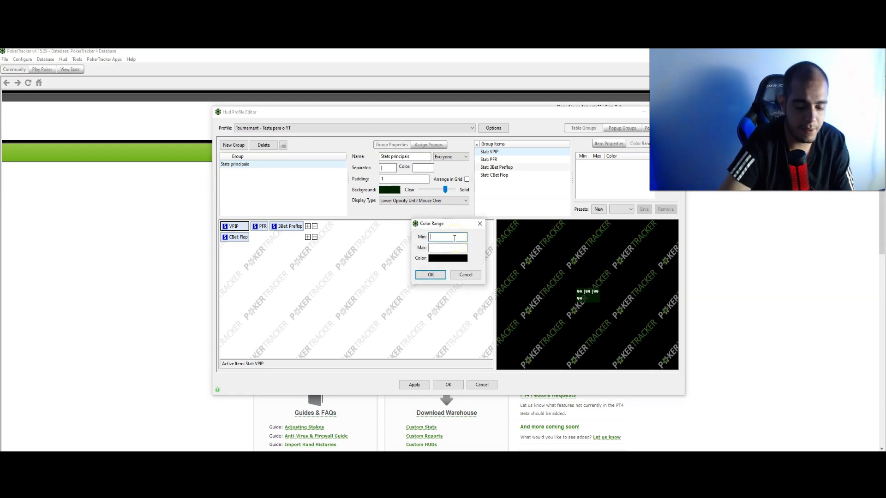
pyautogui.write('0')
pyautogui.press('Tab')
pyautogui.write('15')
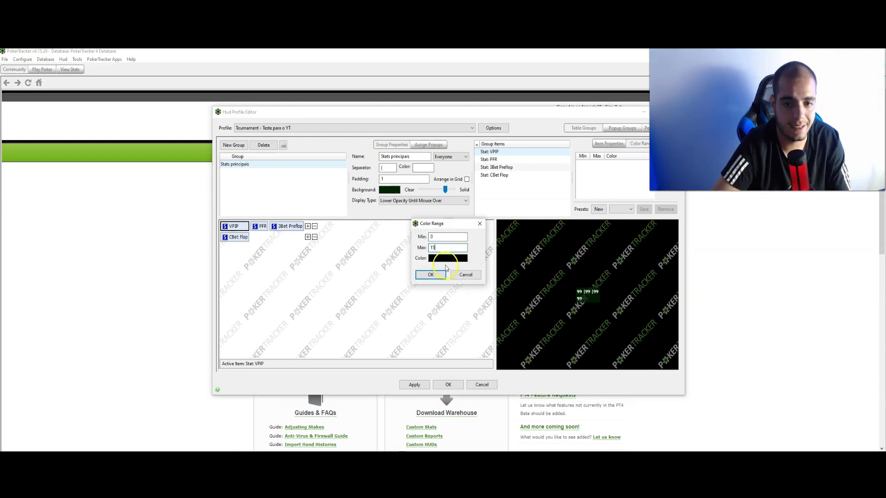
pyautogui.click(445, 258)
pyautogui.click(421, 261)
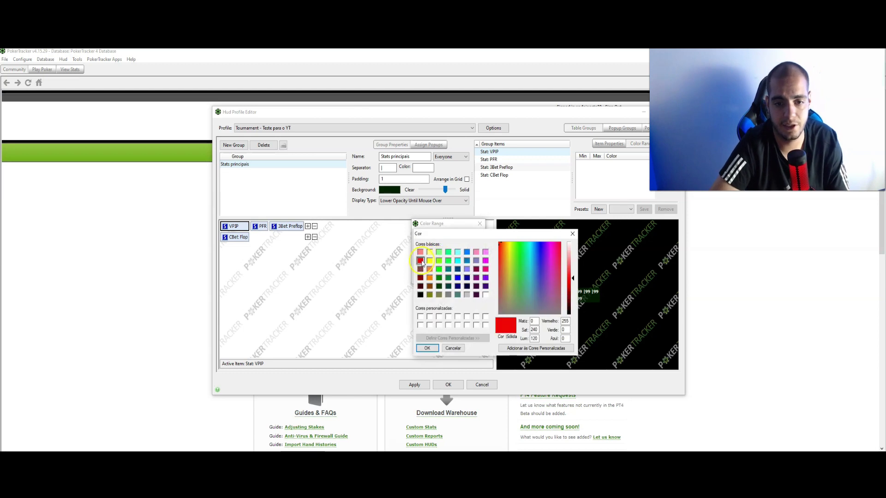
pyautogui.click(435, 349)
pyautogui.click(427, 277)
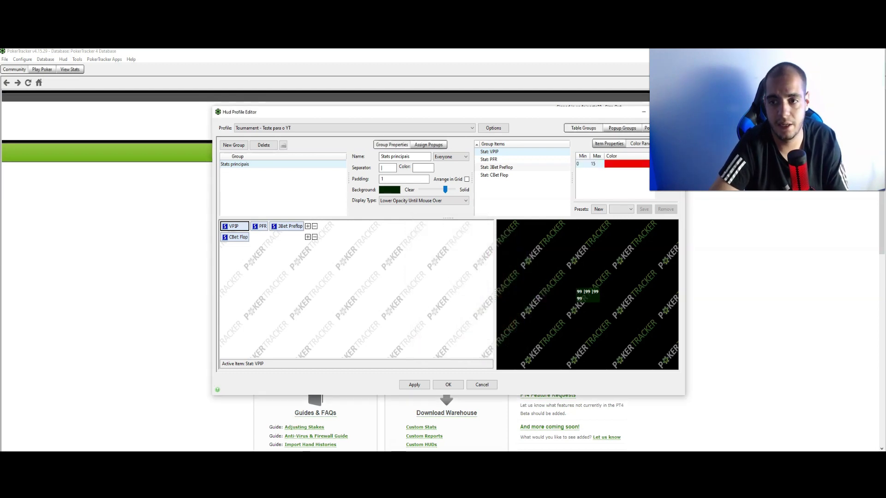
# Step: Add an orange color range from 15.01 to 24 to the VPIP statistic
pyautogui.doubleClick(605, 176)
pyautogui.click(455, 235)
pyautogui.write('15.01')
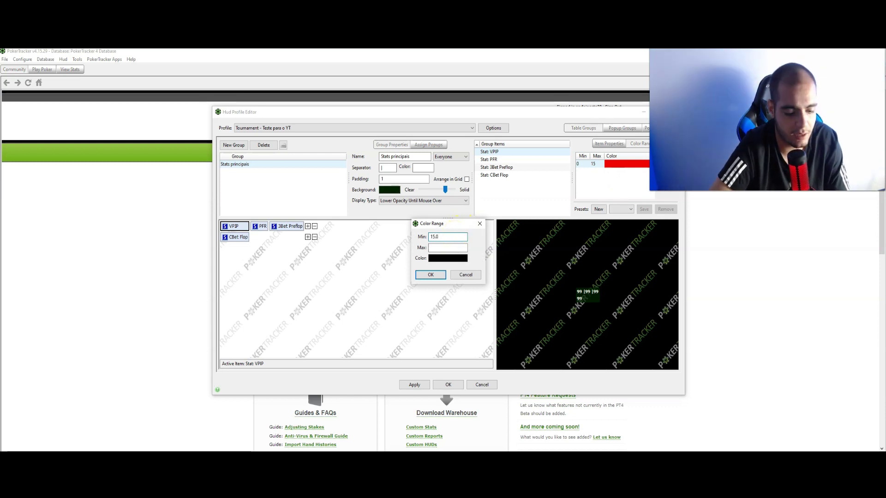
pyautogui.click(443, 247)
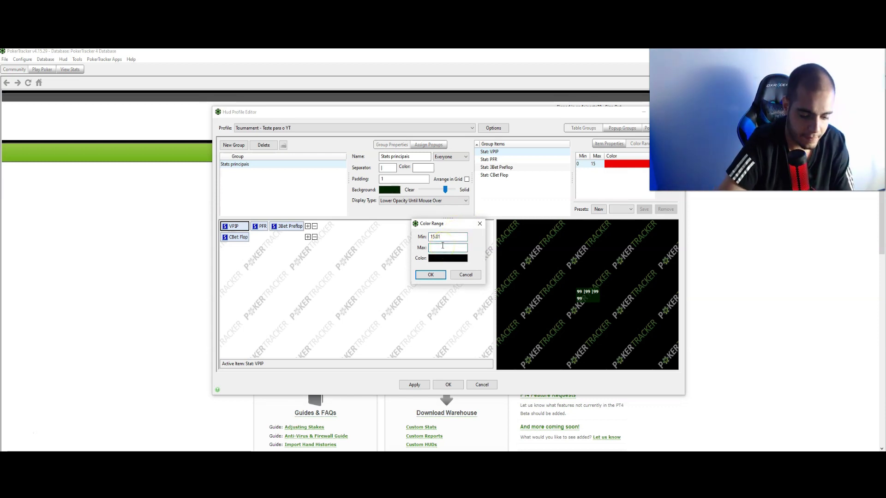
pyautogui.write('24')
pyautogui.click(446, 258)
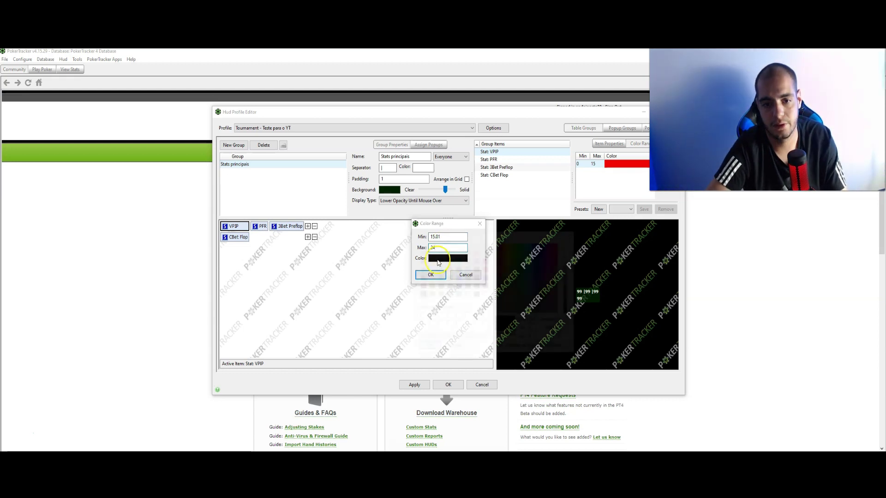
pyautogui.click(429, 260)
pyautogui.click(429, 269)
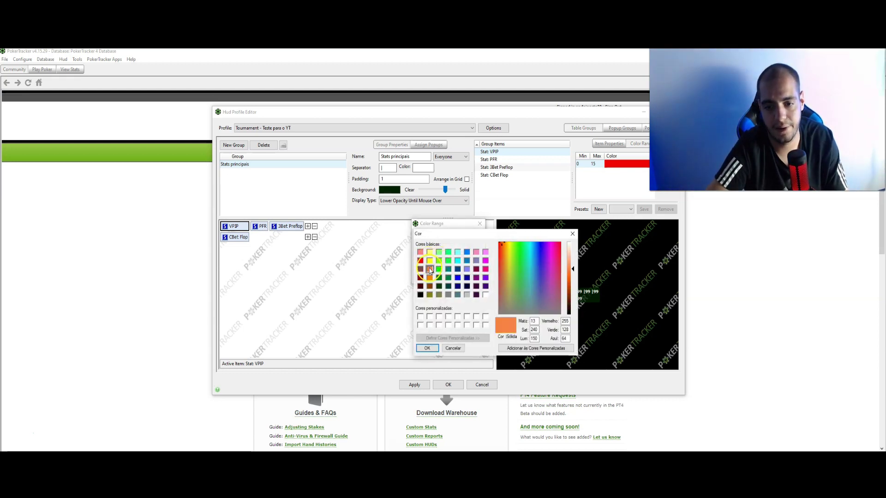
pyautogui.click(427, 348)
pyautogui.click(432, 274)
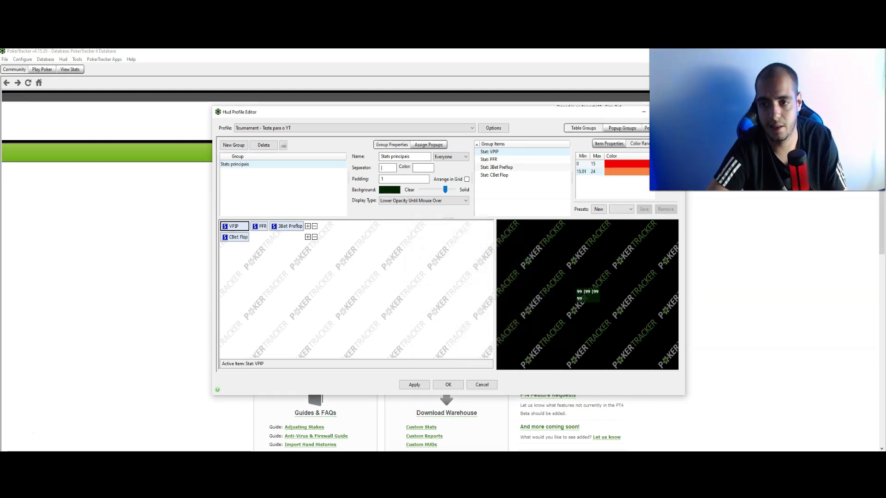
# Step: Add a light green color range from 24.01 to 99 to the VPIP statistic
pyautogui.click(445, 238)
pyautogui.write('2')
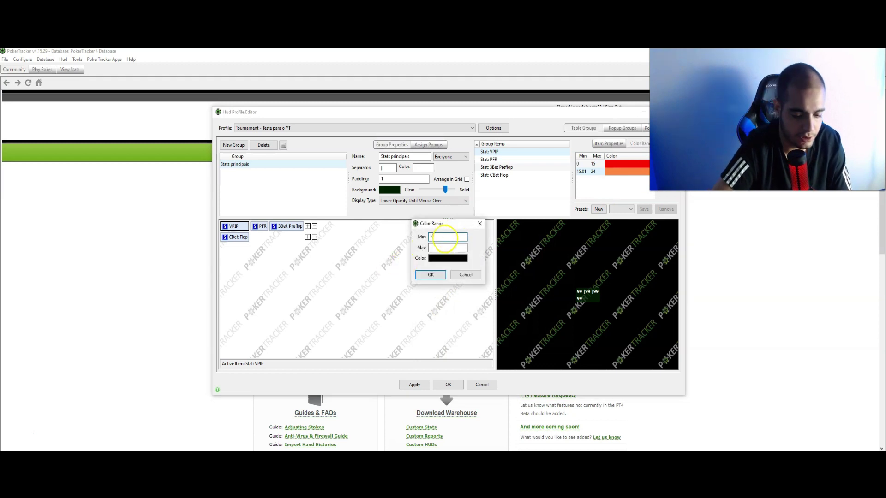
pyautogui.write('4.01')
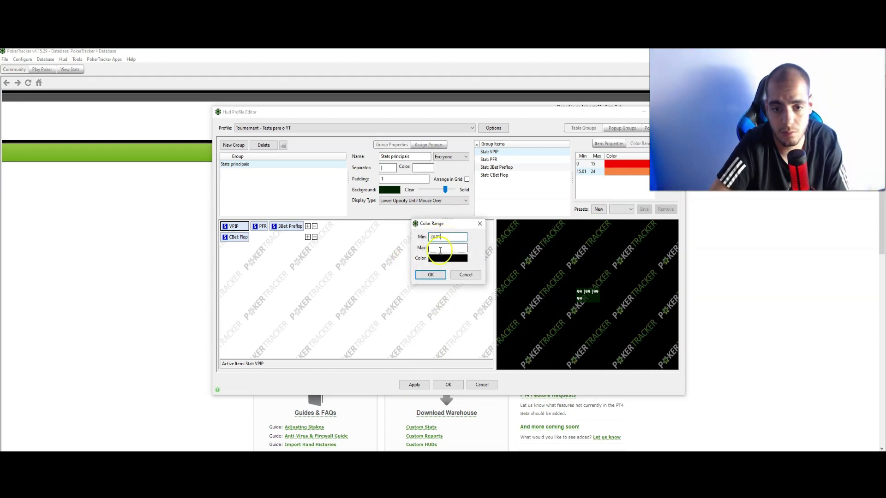
pyautogui.click(440, 250)
pyautogui.write('99')
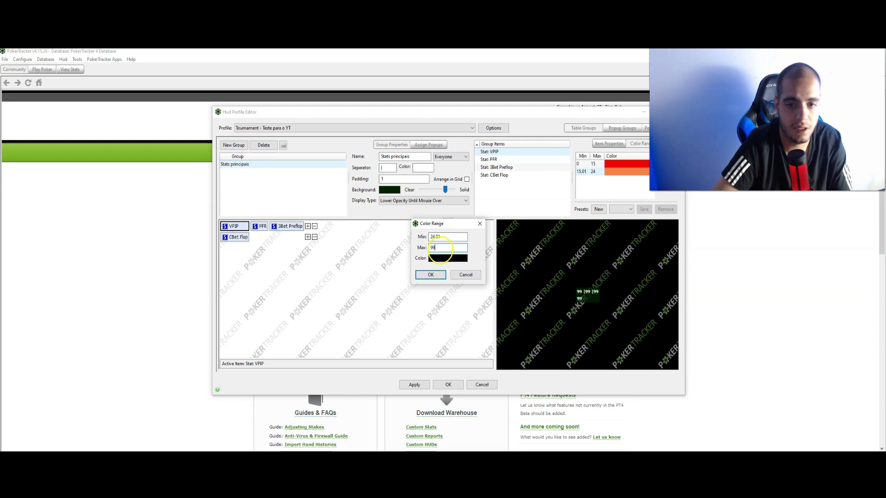
pyautogui.click(446, 258)
pyautogui.click(439, 261)
pyautogui.click(433, 347)
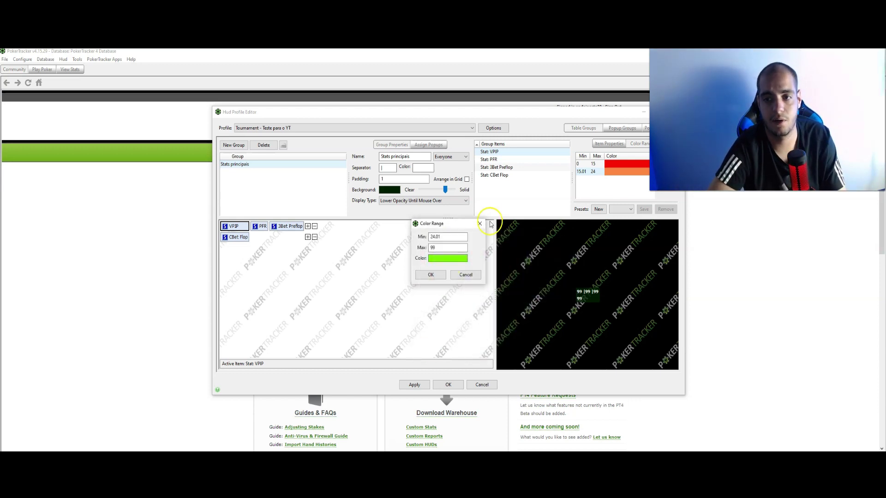
pyautogui.click(426, 275)
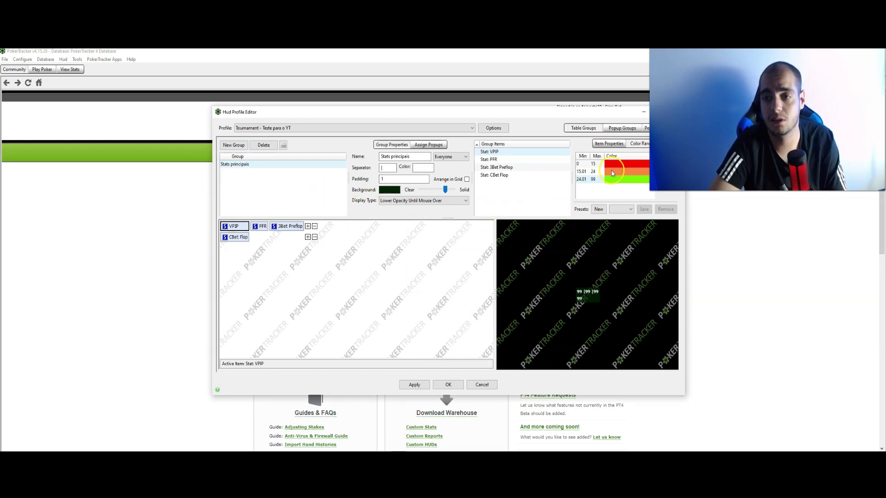
# Step: Set the Has Position property of the CBet Flop statistic to In Position on Flop
pyautogui.click(609, 143)
pyautogui.click(243, 239)
pyautogui.scroll(-3, 613, 185)
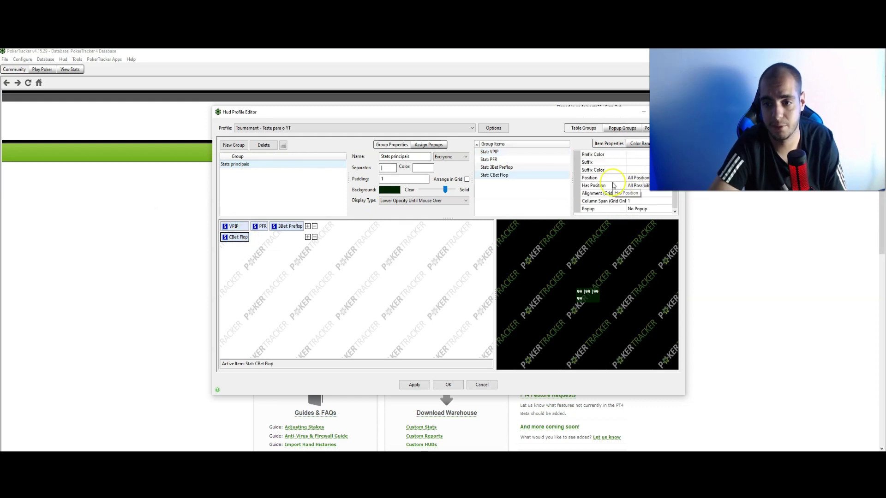
pyautogui.click(645, 186)
pyautogui.click(657, 186)
pyautogui.click(660, 194)
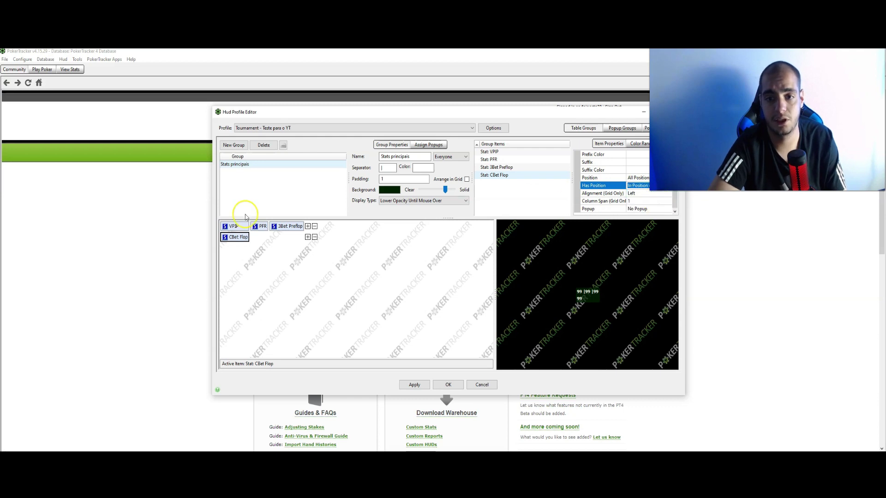
# Step: Search the statistics for "cbet" and add a second CBet Flop item to the group's second line
pyautogui.rightClick(243, 241)
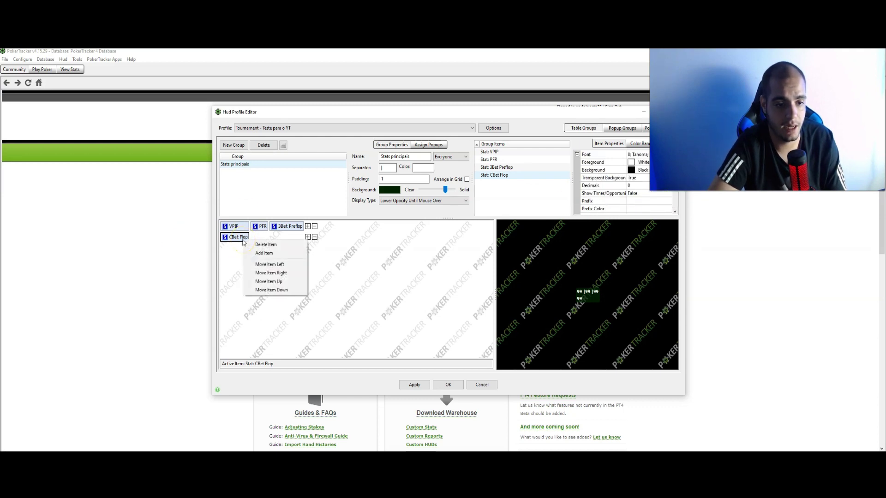
pyautogui.click(308, 236)
pyautogui.click(308, 237)
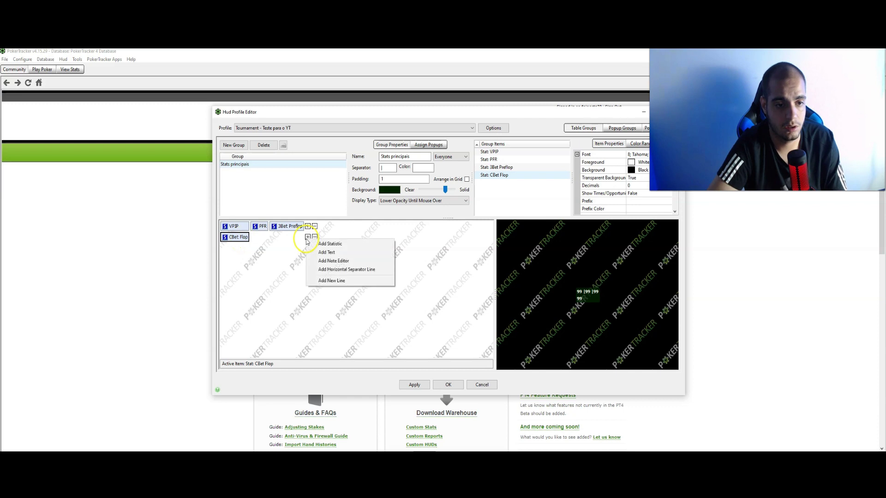
pyautogui.click(336, 247)
pyautogui.write('cbet')
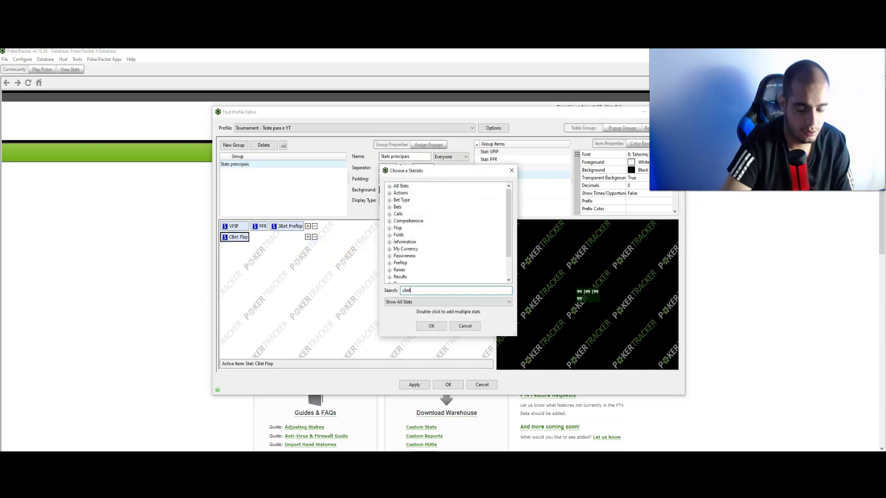
pyautogui.doubleClick(410, 193)
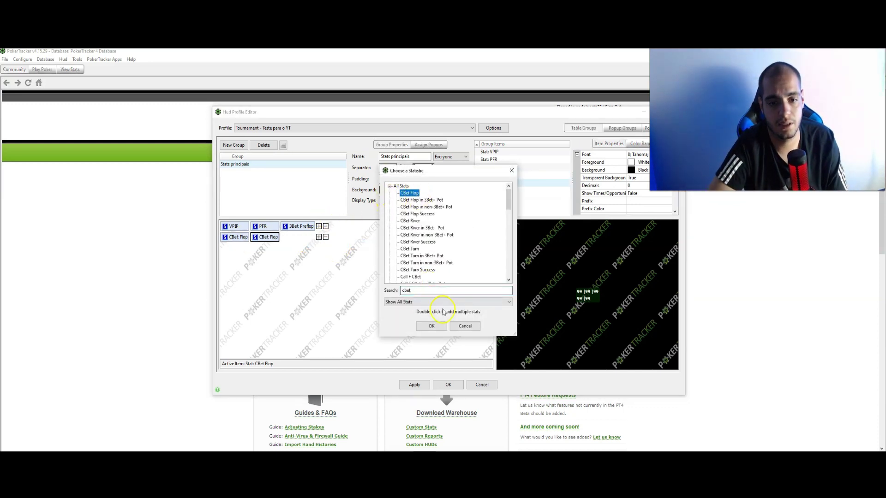
pyautogui.click(464, 325)
# Step: Set the Has Position property of the second CBet Flop item to Out of Position on Flop
pyautogui.click(233, 237)
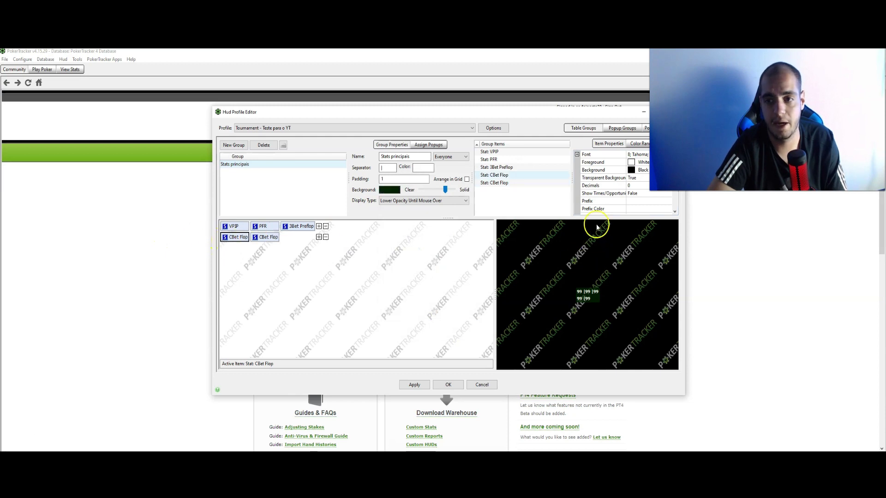
pyautogui.scroll(-2, 618, 196)
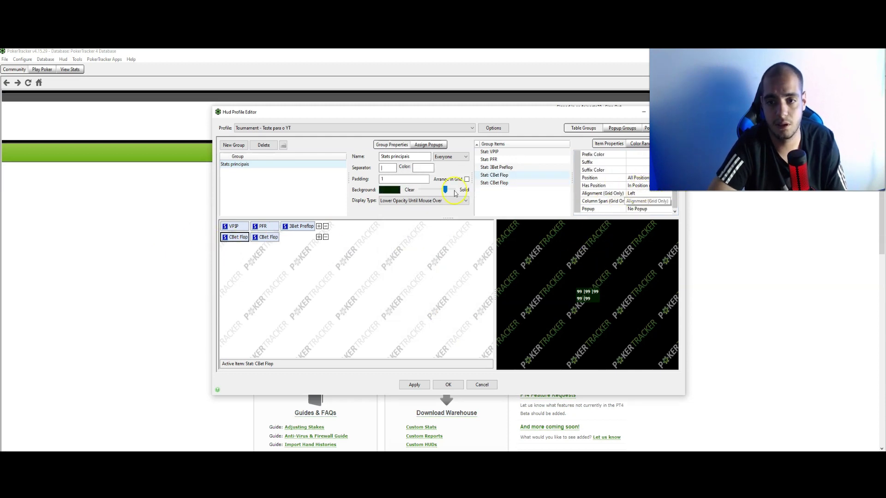
pyautogui.click(274, 237)
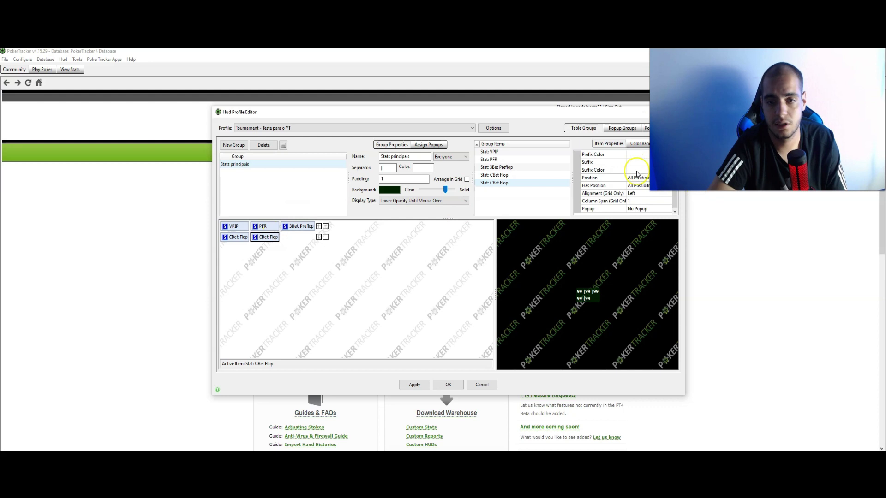
pyautogui.click(641, 185)
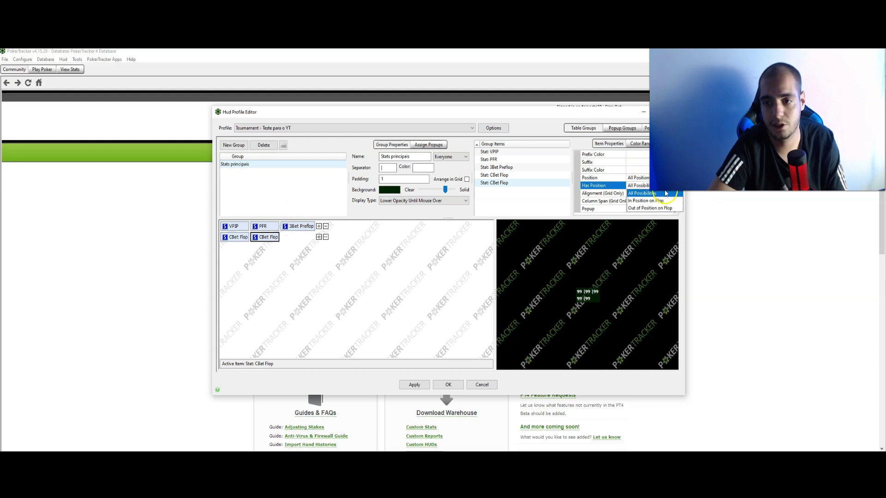
pyautogui.click(659, 208)
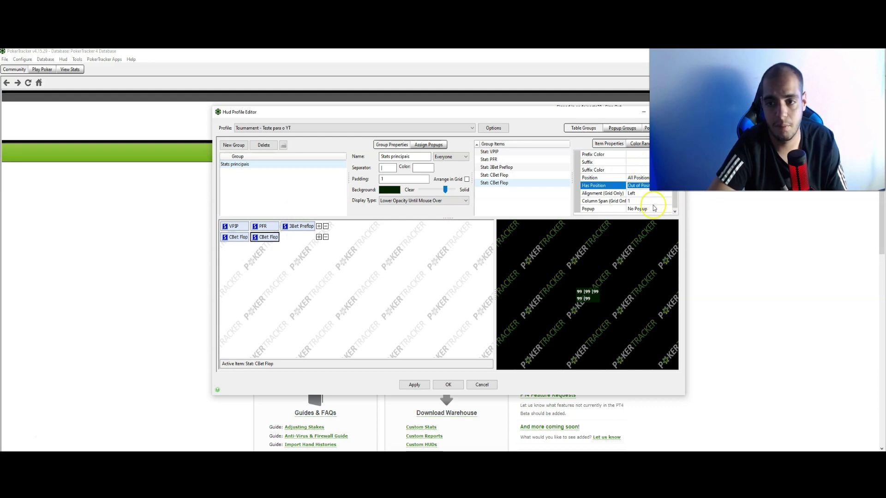
# Step: Search the statistics for "raise fir" and add Raise First In twice to the group's second line
pyautogui.click(318, 236)
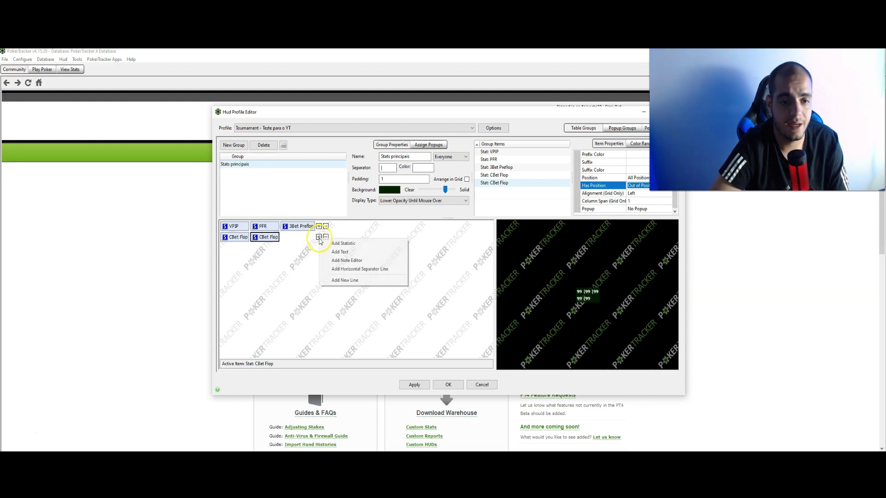
pyautogui.click(343, 245)
pyautogui.write('raise')
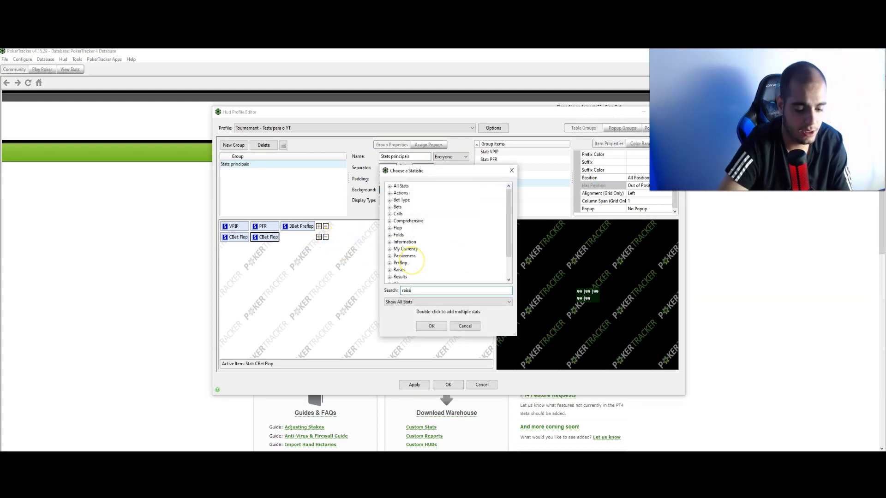
pyautogui.write(' fir')
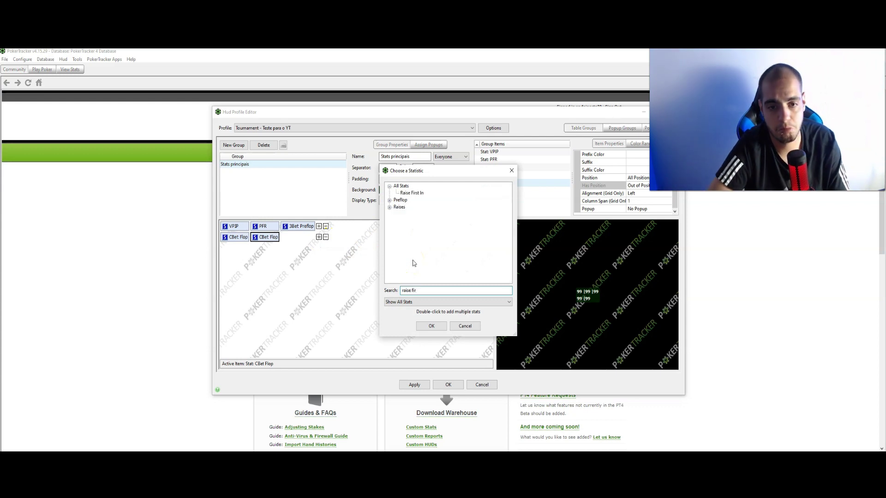
pyautogui.doubleClick(419, 194)
pyautogui.doubleClick(420, 197)
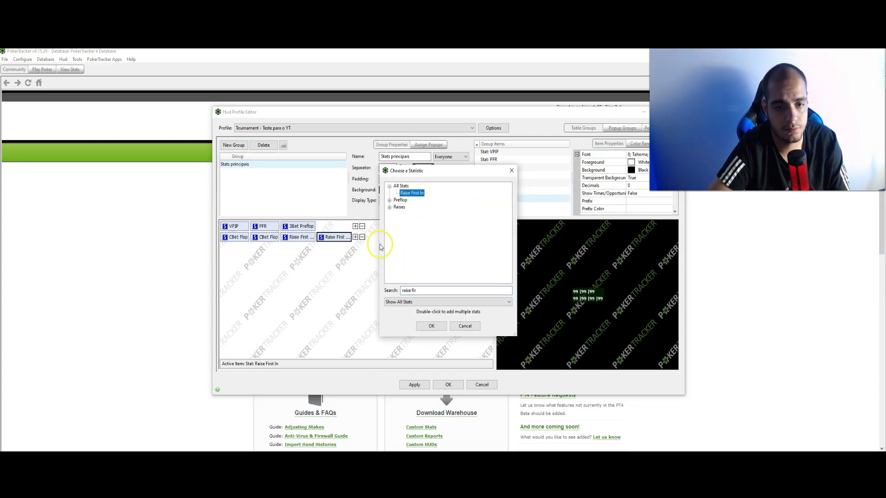
pyautogui.click(464, 325)
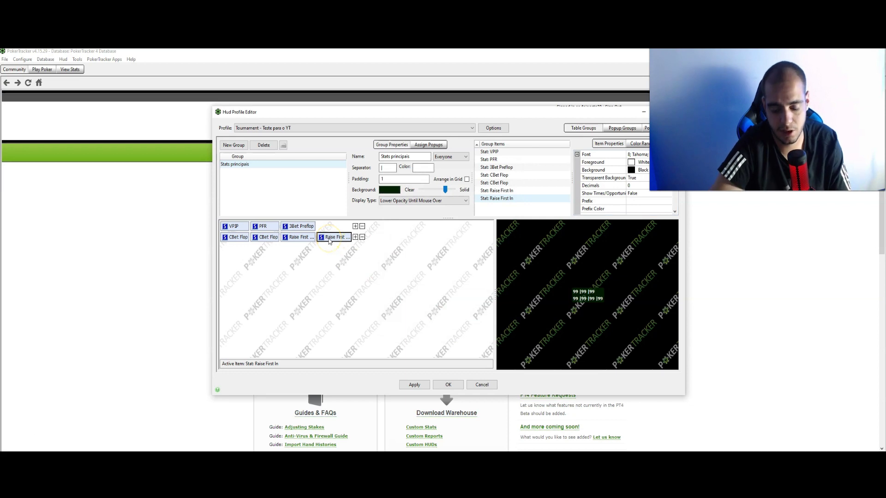
# Step: Delete both Raise First In items from the group's second line
pyautogui.press('Delete')
pyautogui.click(307, 239)
pyautogui.press('Delete')
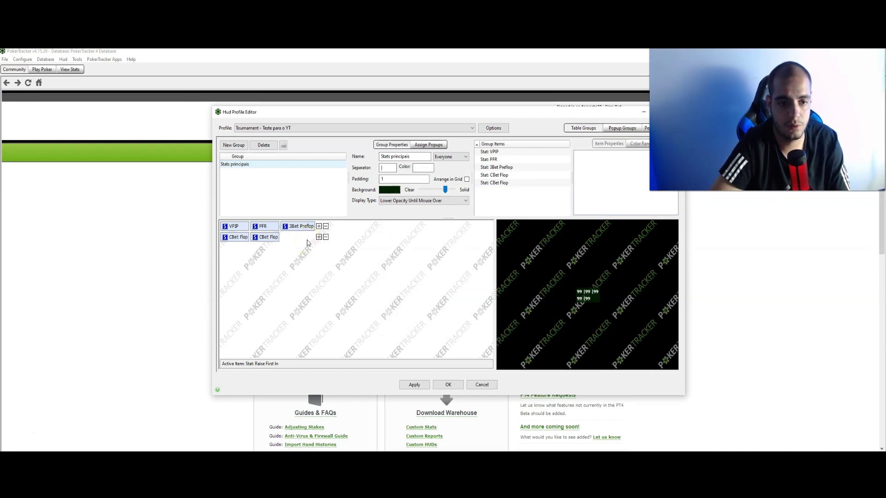
# Step: Add a third line to the stat group below the CBet Flop items
pyautogui.click(319, 238)
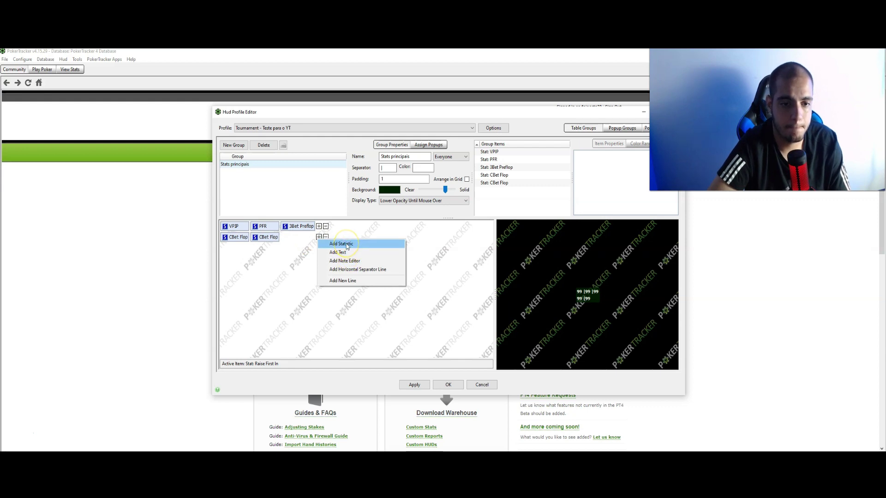
pyautogui.click(344, 280)
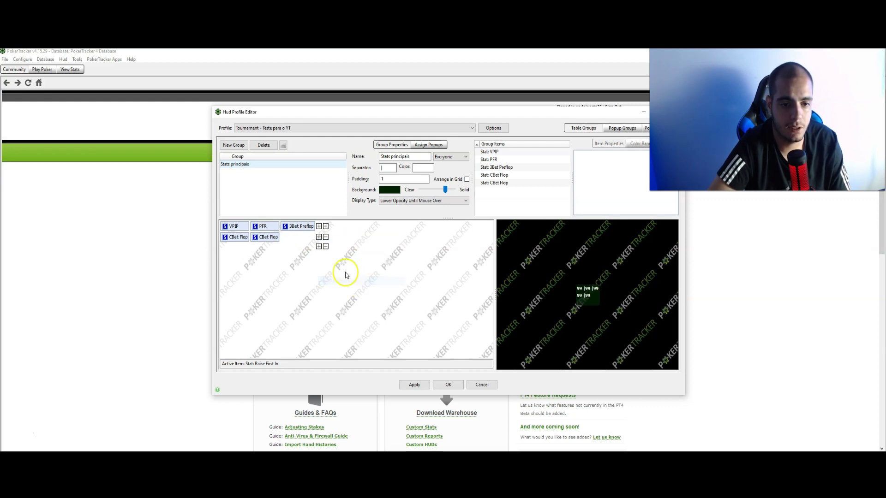
# Step: Search the statistics for "raise fir" and add Raise First In five times to the group's third line
pyautogui.click(319, 245)
pyautogui.click(340, 251)
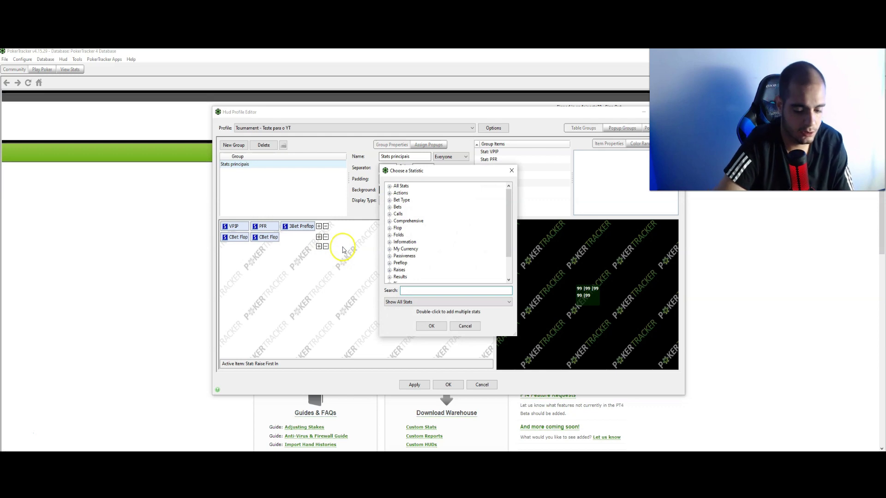
pyautogui.write('raise fir')
pyautogui.click(414, 193)
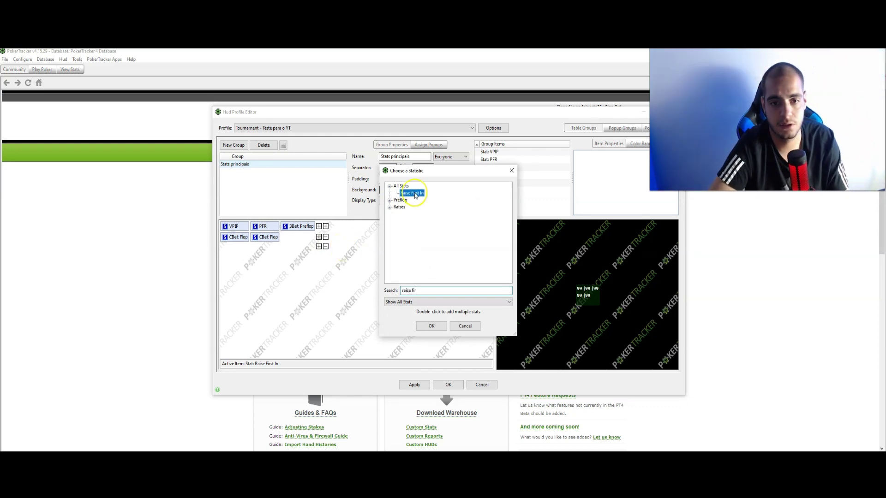
pyautogui.doubleClick(415, 193)
pyautogui.doubleClick(415, 194)
pyautogui.doubleClick(415, 194)
pyautogui.doubleClick(415, 194)
pyautogui.doubleClick(414, 194)
pyautogui.click(440, 326)
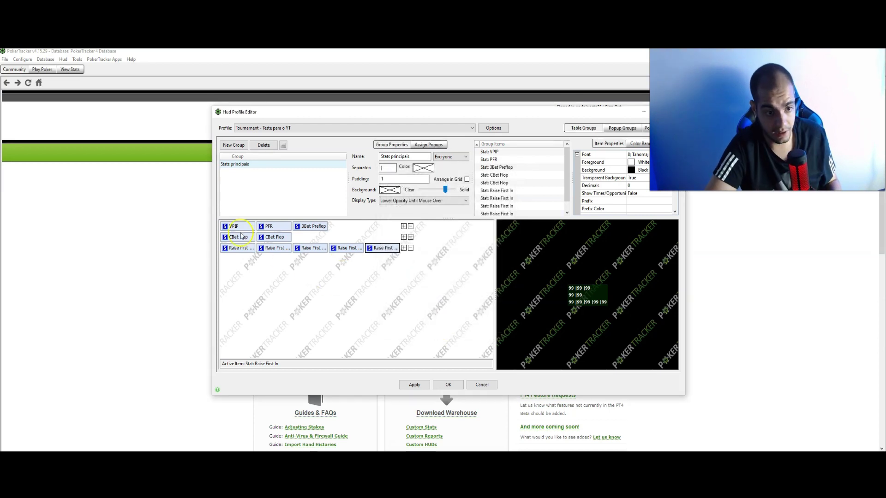
# Step: Set the Position property of the first Raise First In item to Early (EP)
pyautogui.click(239, 249)
pyautogui.scroll(-2, 655, 188)
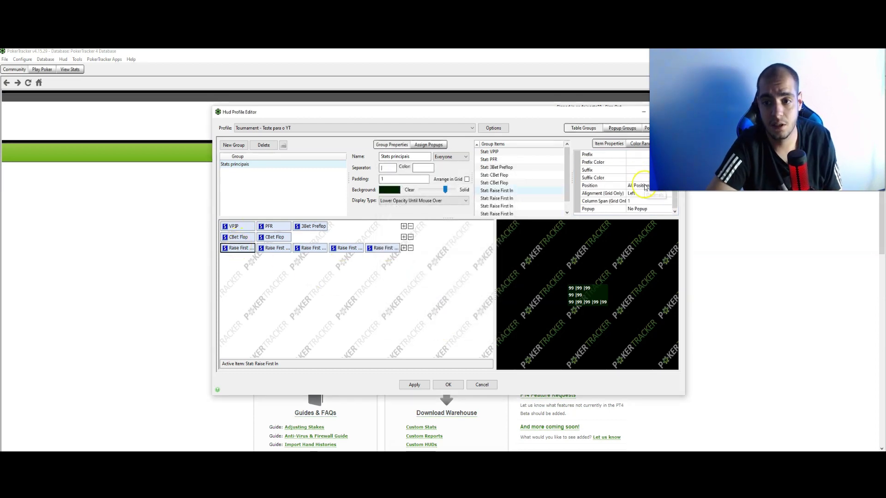
pyautogui.click(655, 187)
pyautogui.click(670, 186)
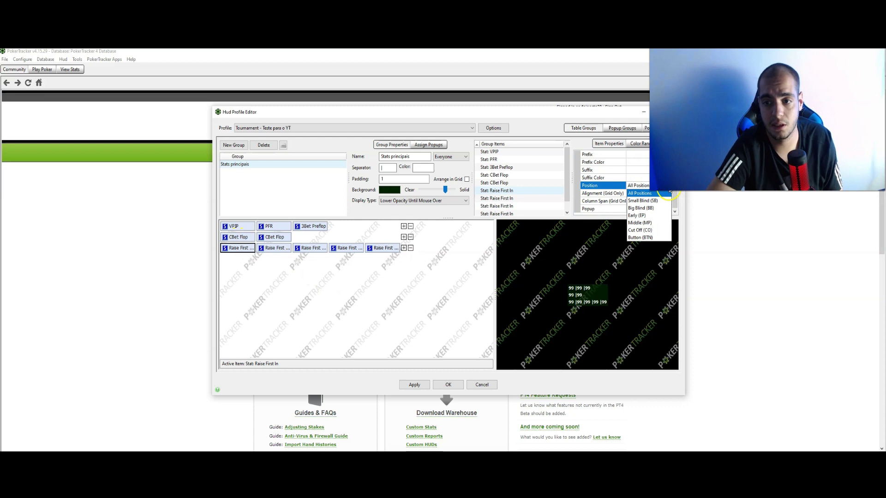
pyautogui.click(646, 215)
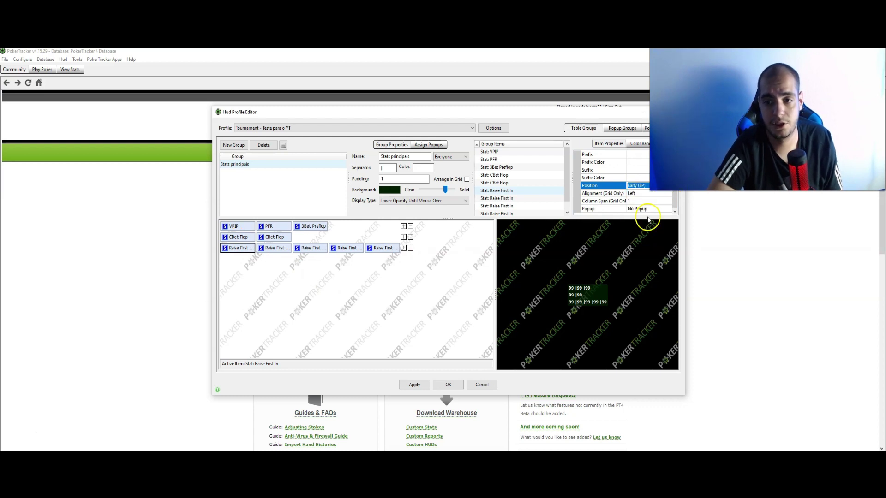
# Step: Set the Position property of the second Raise First In item to Middle (MP)
pyautogui.click(276, 248)
pyautogui.scroll(-2, 655, 190)
pyautogui.click(654, 186)
pyautogui.click(655, 187)
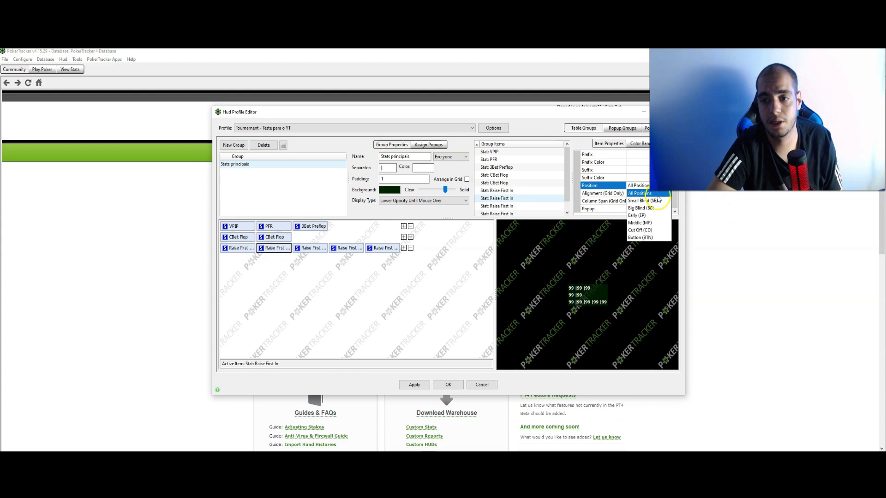
pyautogui.click(646, 223)
# Step: Set the Position property of the third Raise First In item to Cut Off (CO)
pyautogui.click(309, 249)
pyautogui.scroll(-2, 650, 195)
pyautogui.scroll(-2, 650, 195)
pyautogui.click(651, 186)
pyautogui.click(650, 186)
pyautogui.click(640, 230)
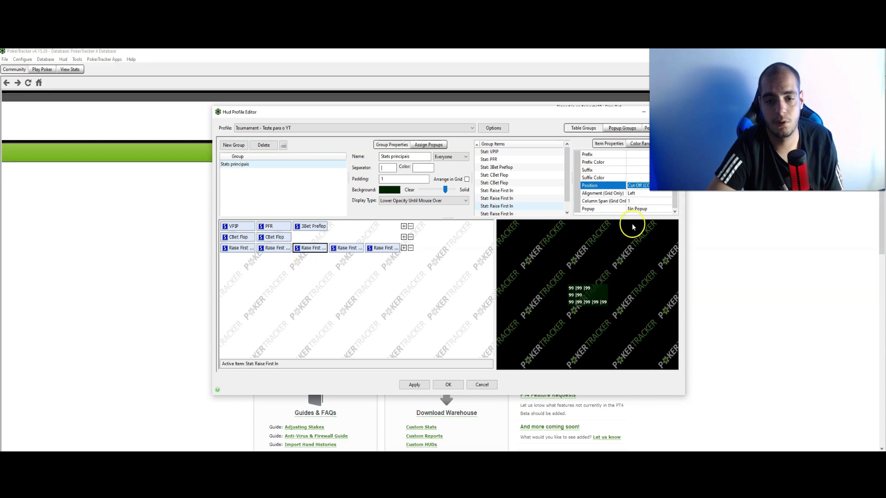
# Step: Change the third Raise First In item's Position to Button (BTN) and set the fifth item's Position to Small Blind (SB)
pyautogui.click(669, 192)
pyautogui.click(649, 238)
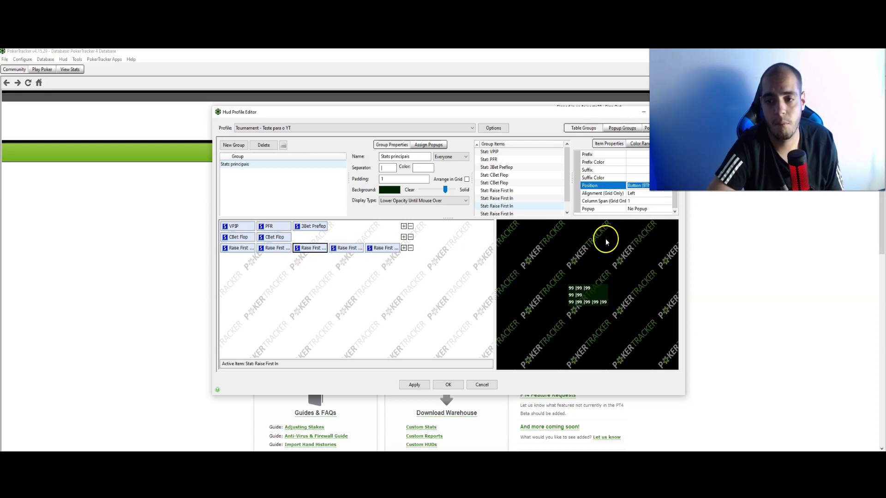
pyautogui.click(381, 249)
pyautogui.click(668, 192)
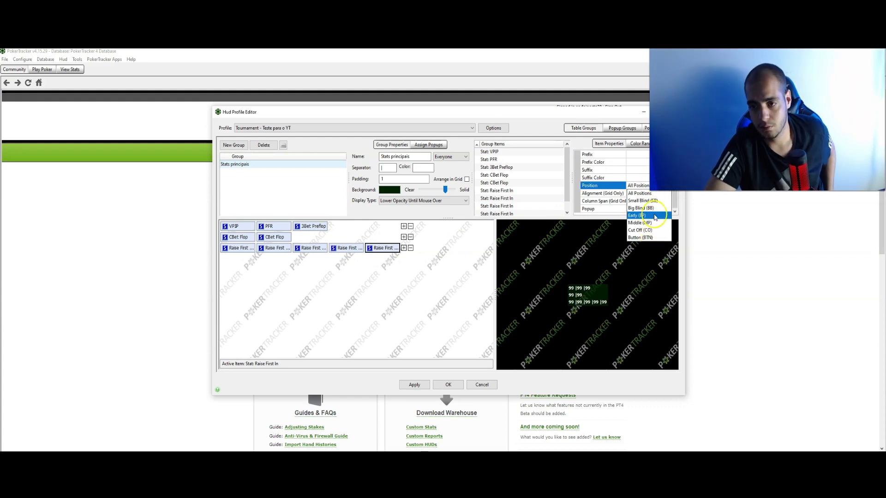
pyautogui.click(656, 201)
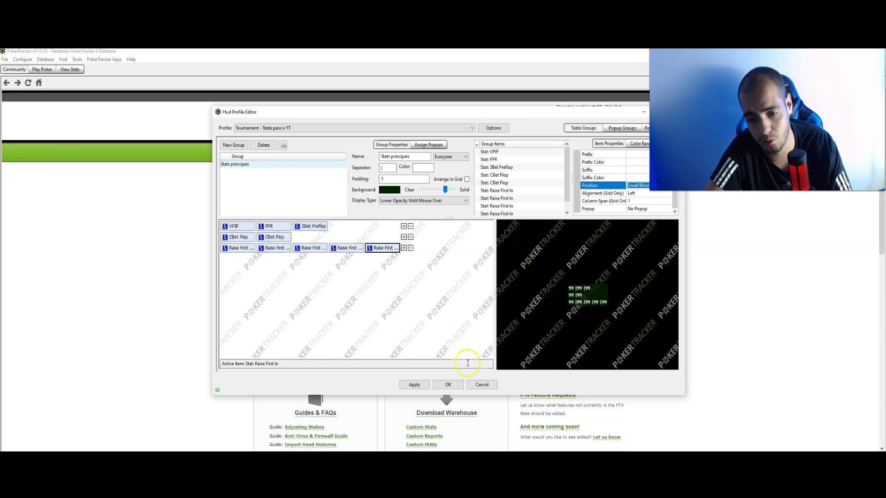
# Step: Cancel the HUD profile edits and open the Statistics configuration window
pyautogui.click(481, 384)
pyautogui.click(63, 59)
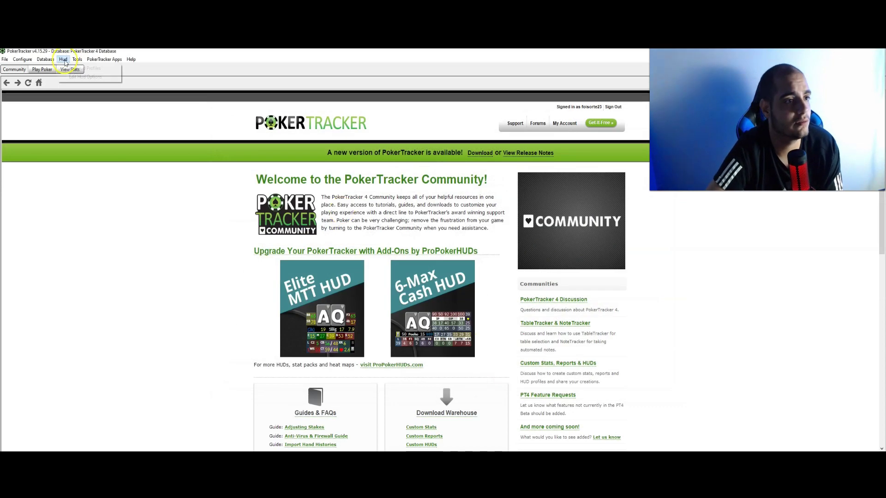
pyautogui.moveTo(49, 63)
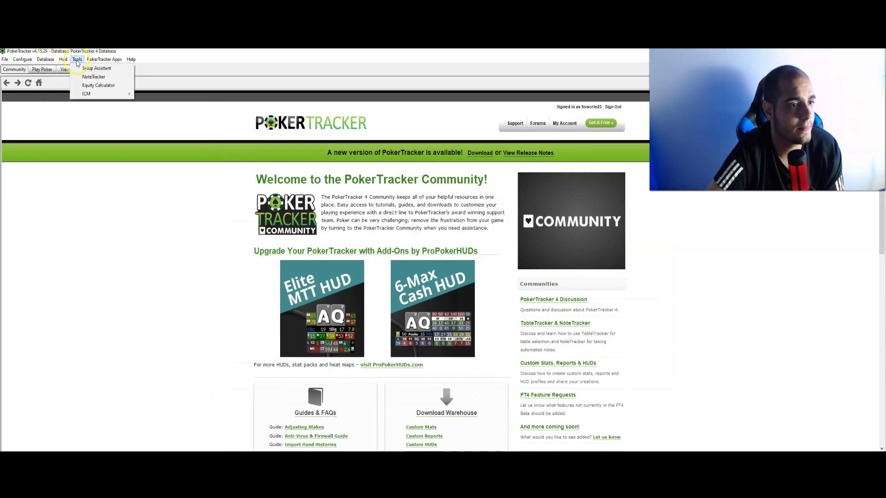
pyautogui.click(25, 61)
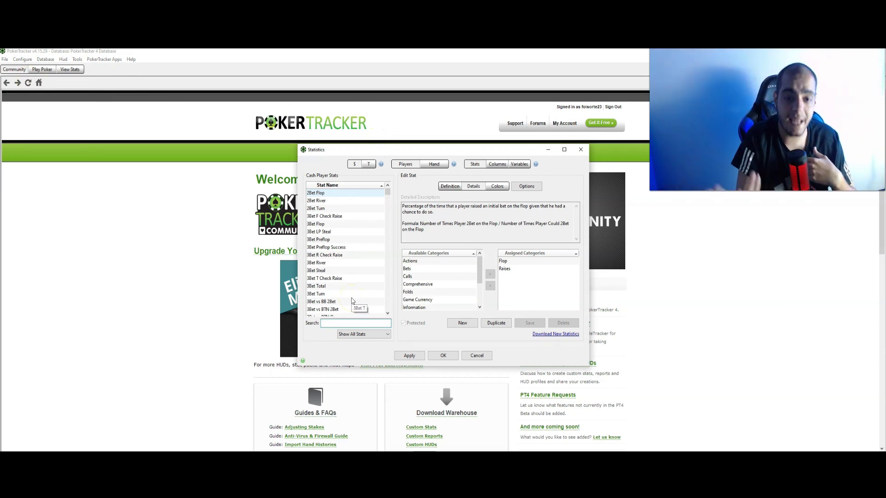
# Step: Examine the detailed description and formula of the 3Bet Total statistic
pyautogui.click(560, 240)
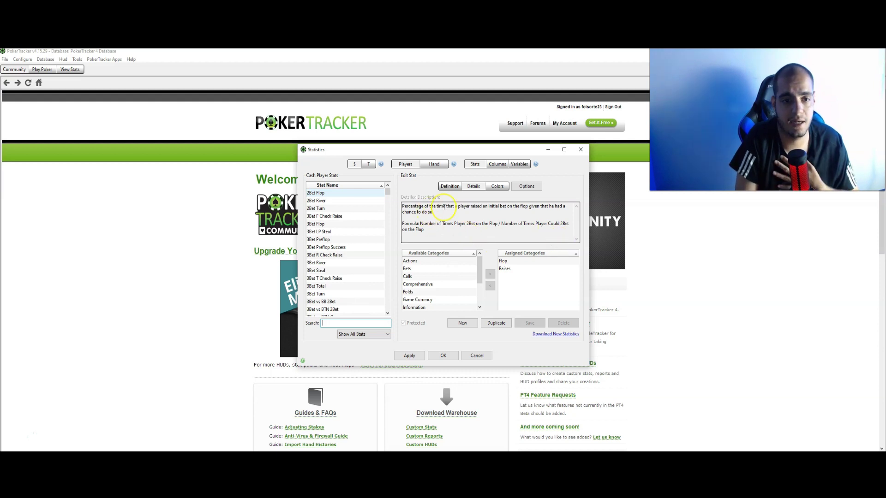
pyautogui.scroll(-2, 333, 260)
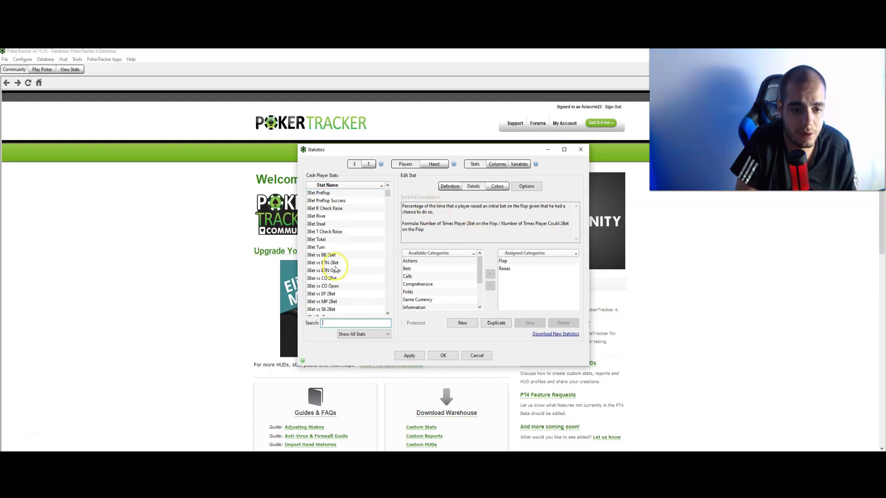
pyautogui.click(318, 240)
pyautogui.click(434, 207)
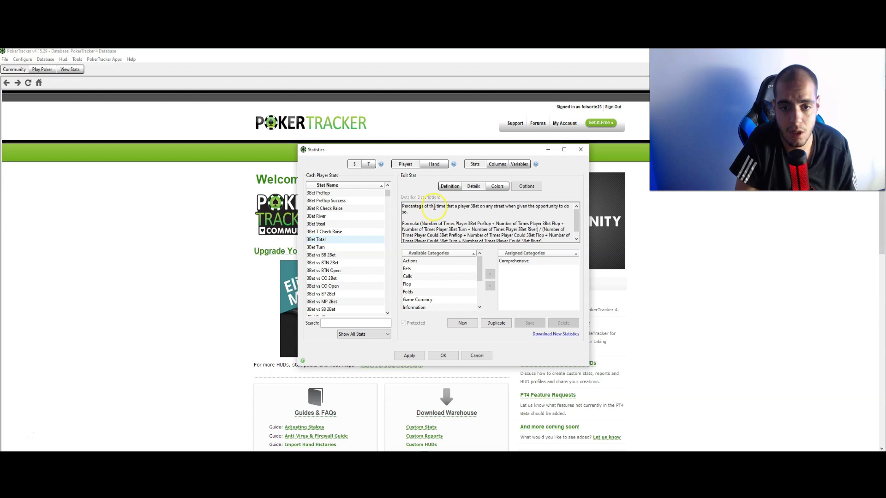
pyautogui.moveTo(427, 208); pyautogui.dragTo(488, 207)
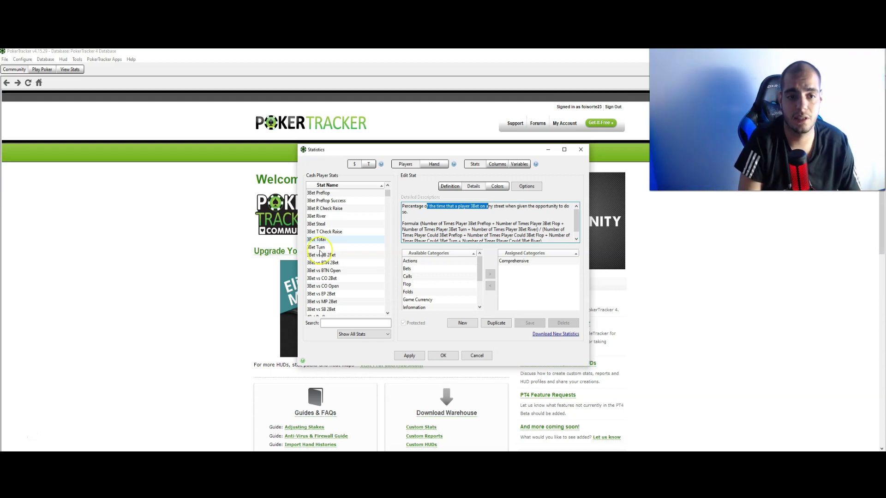
# Step: Search the statistics for "3bet pr" and read the detailed description of 3Bet Preflop
pyautogui.scroll(-2, 333, 238)
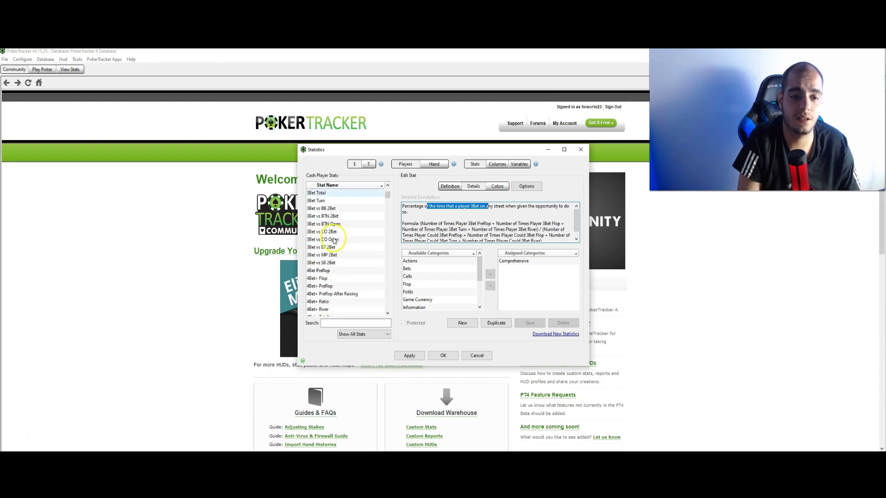
pyautogui.click(361, 323)
pyautogui.write('3bet pr')
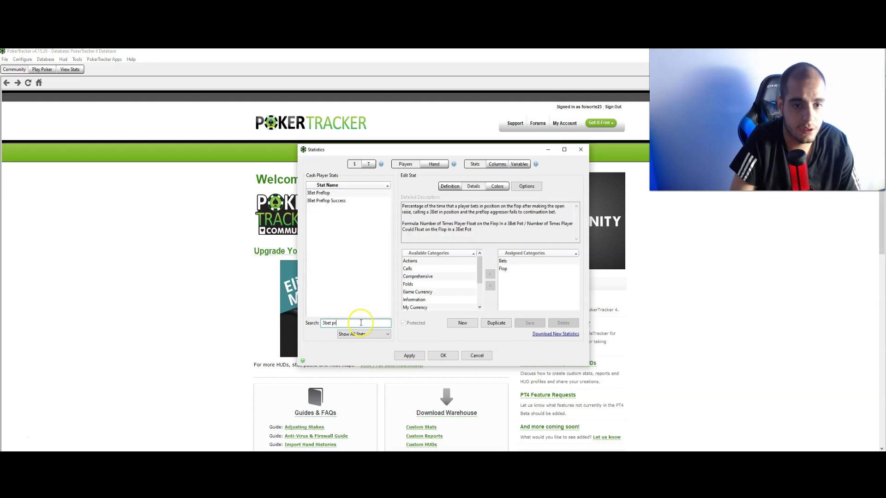
pyautogui.click(324, 193)
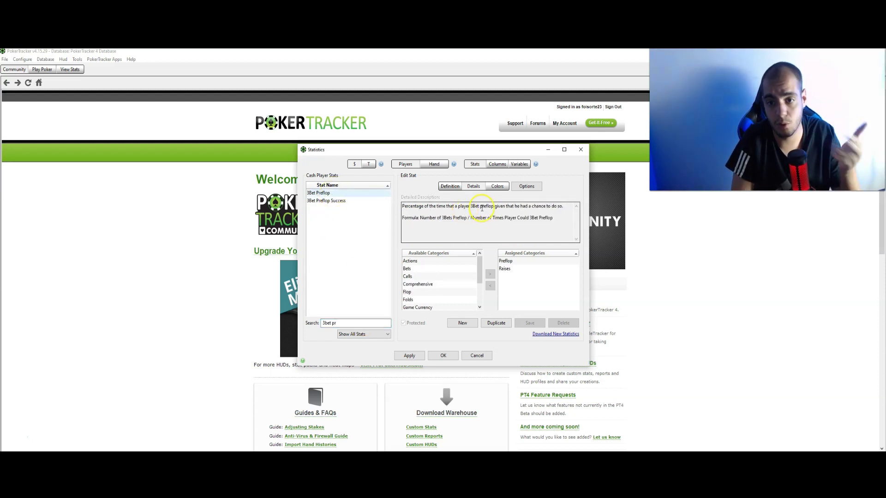
pyautogui.moveTo(474, 207); pyautogui.dragTo(484, 206)
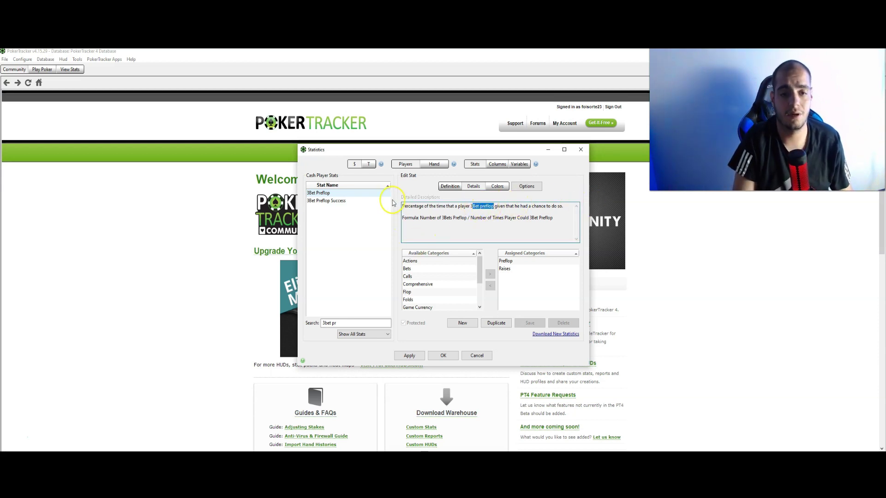
pyautogui.click(352, 320)
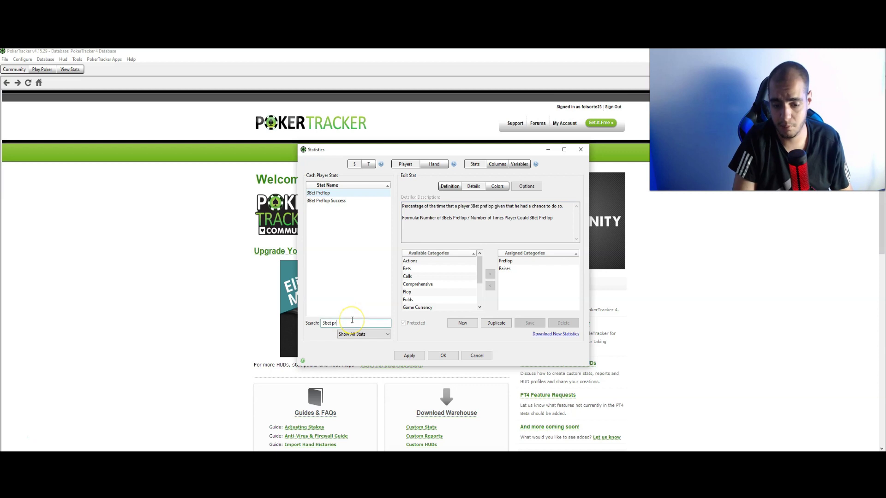